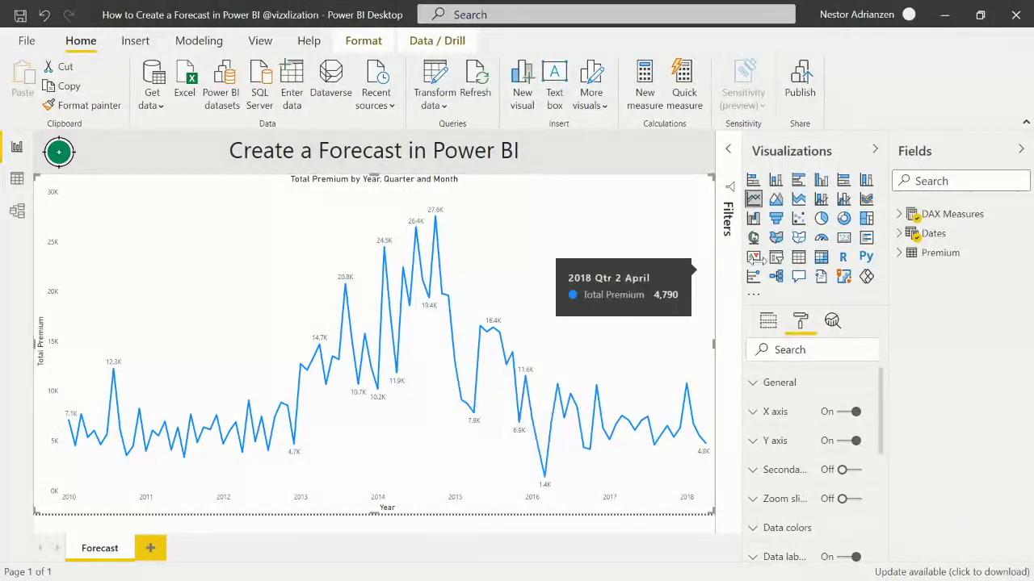
Step: Inspect the Total Premium measure formula and the Dates table's formula and fields
{"action": "left_click", "coordinate": [902, 218]}
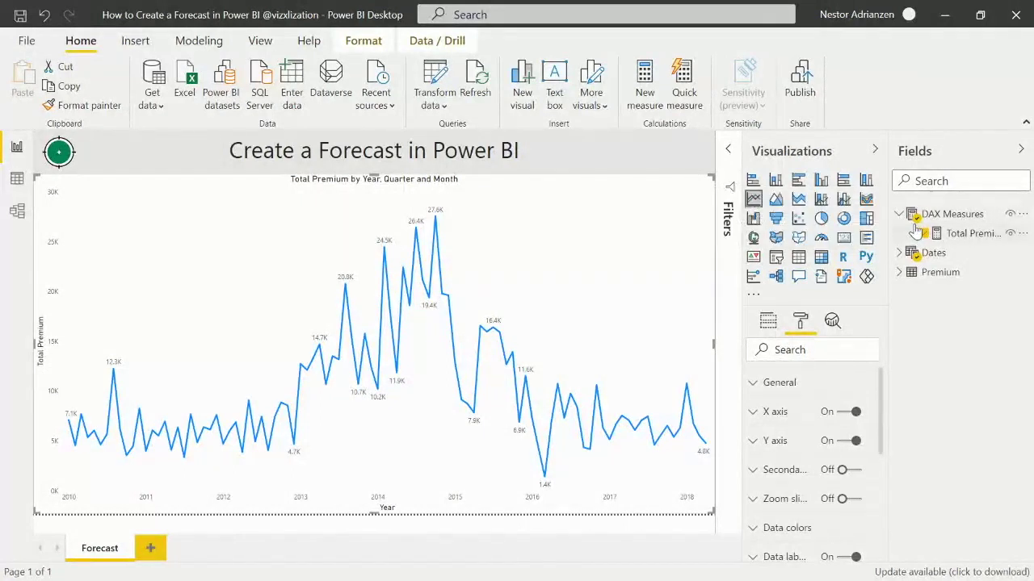
{"action": "left_click", "coordinate": [956, 236]}
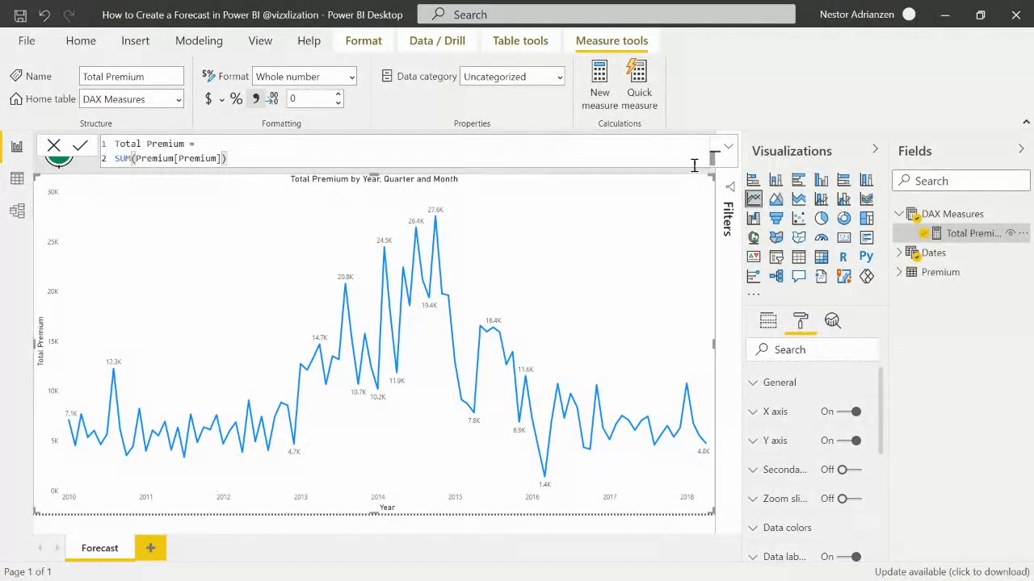
{"action": "left_click", "coordinate": [899, 215]}
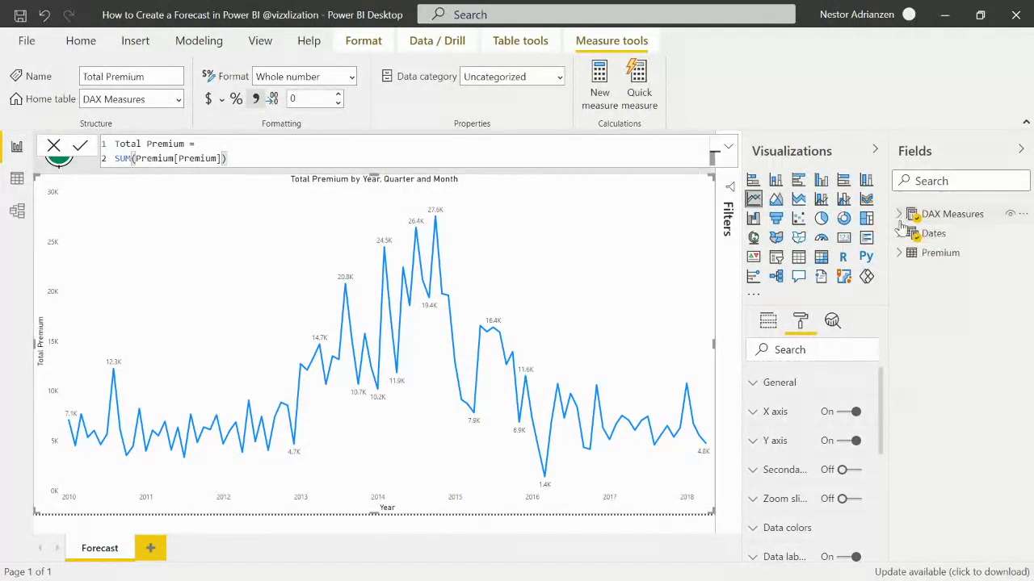
{"action": "left_click", "coordinate": [934, 234]}
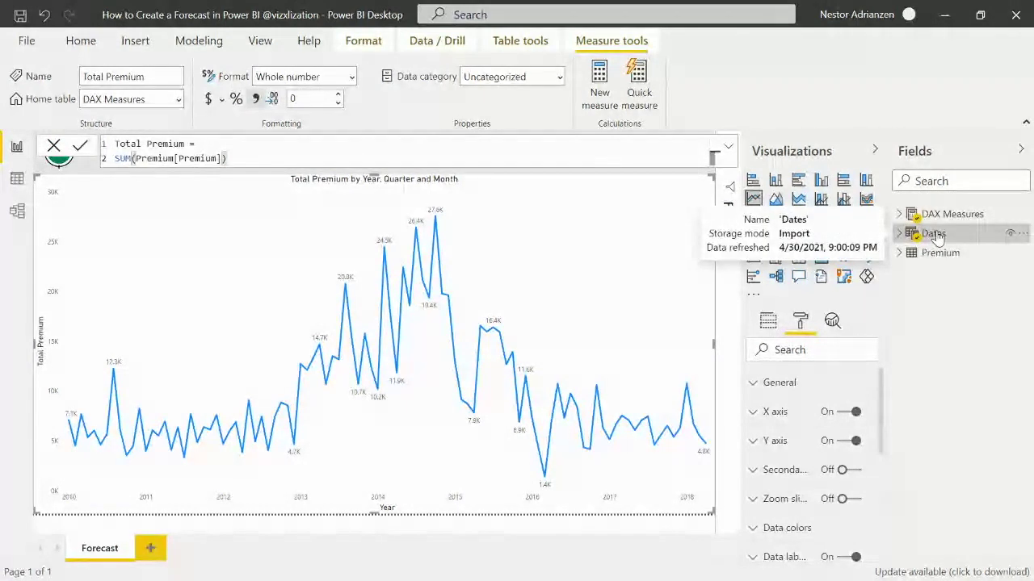
{"action": "left_click", "coordinate": [898, 239]}
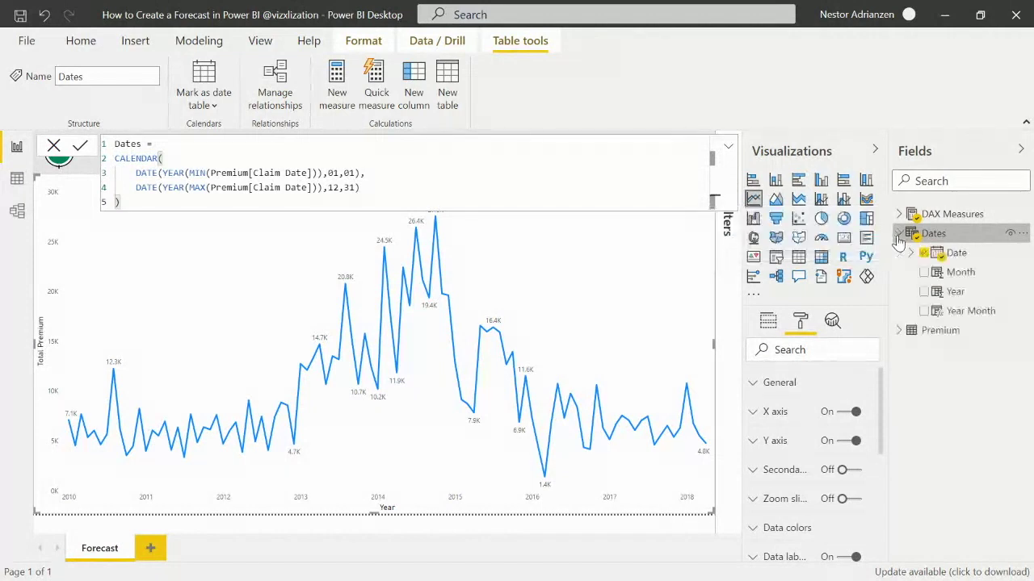
{"action": "left_click", "coordinate": [898, 237]}
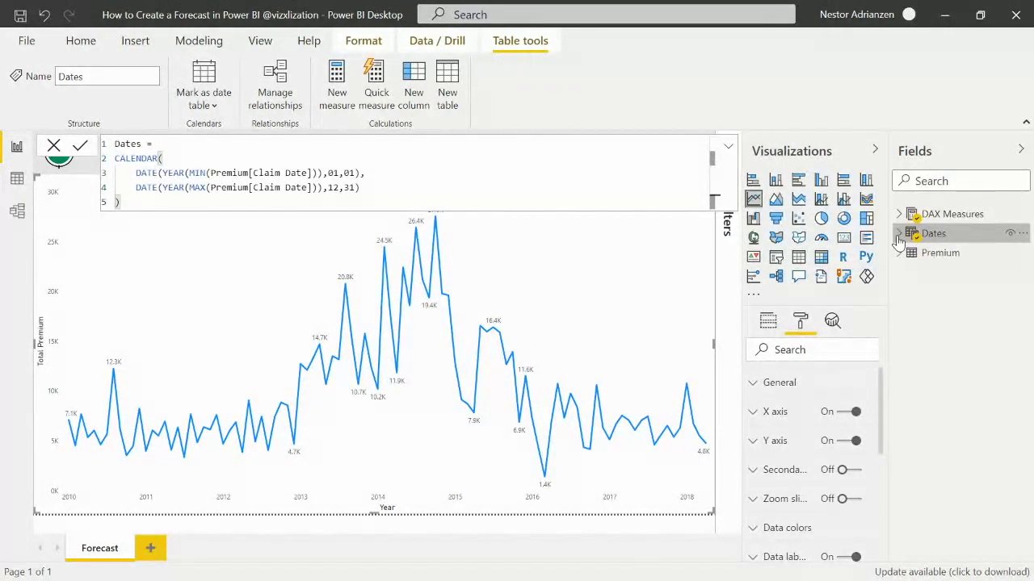
Step: Check the Premium table's fields, then leave the Dates table expanded
{"action": "left_click", "coordinate": [898, 253]}
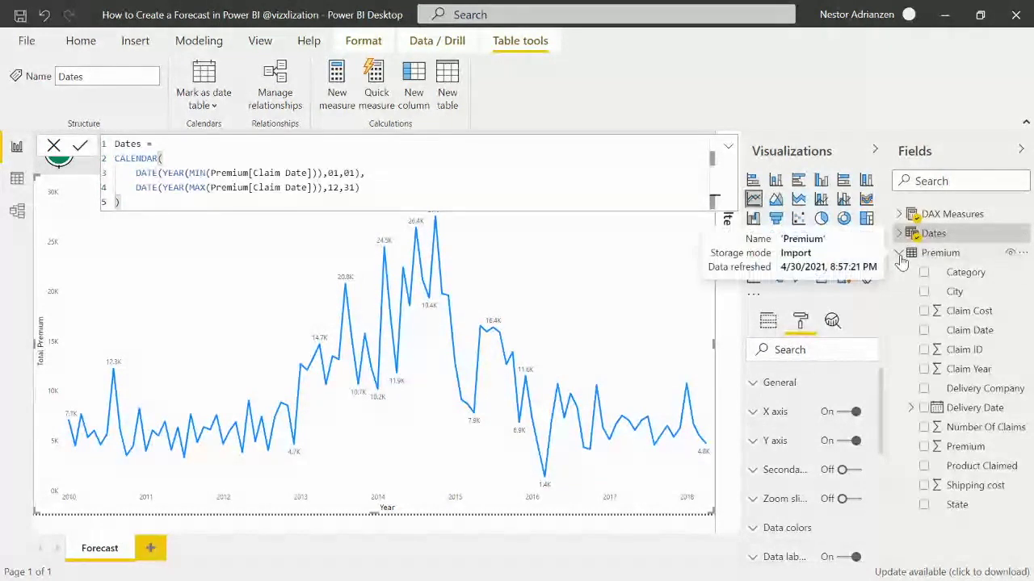
{"action": "left_click", "coordinate": [900, 254]}
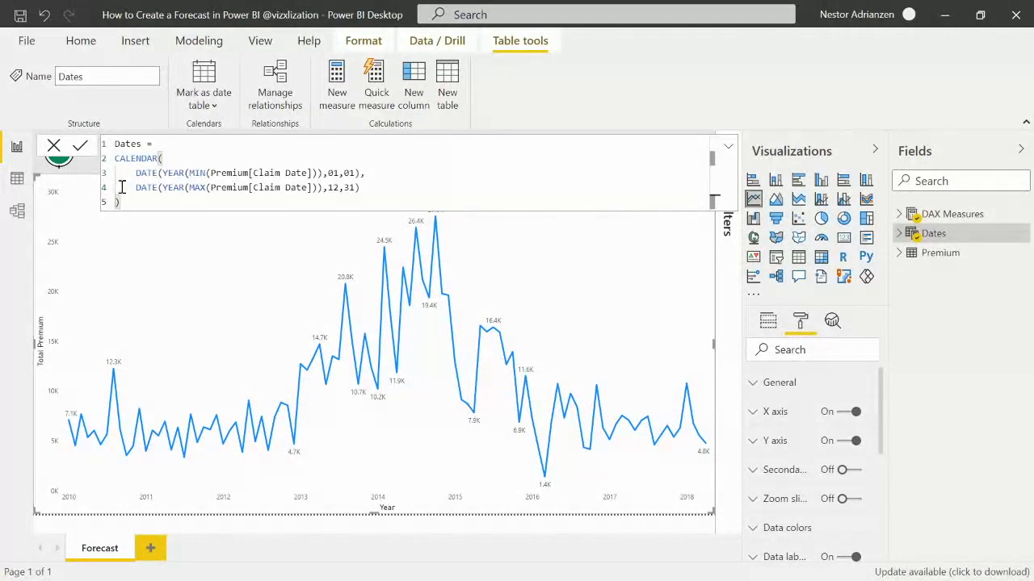
{"action": "left_click", "coordinate": [966, 216]}
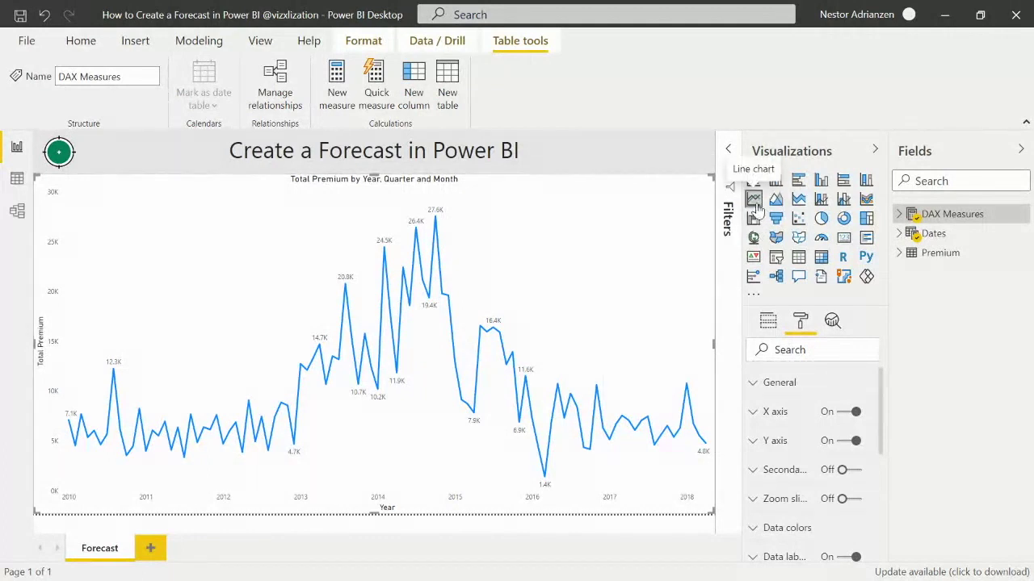
{"action": "left_click", "coordinate": [898, 215]}
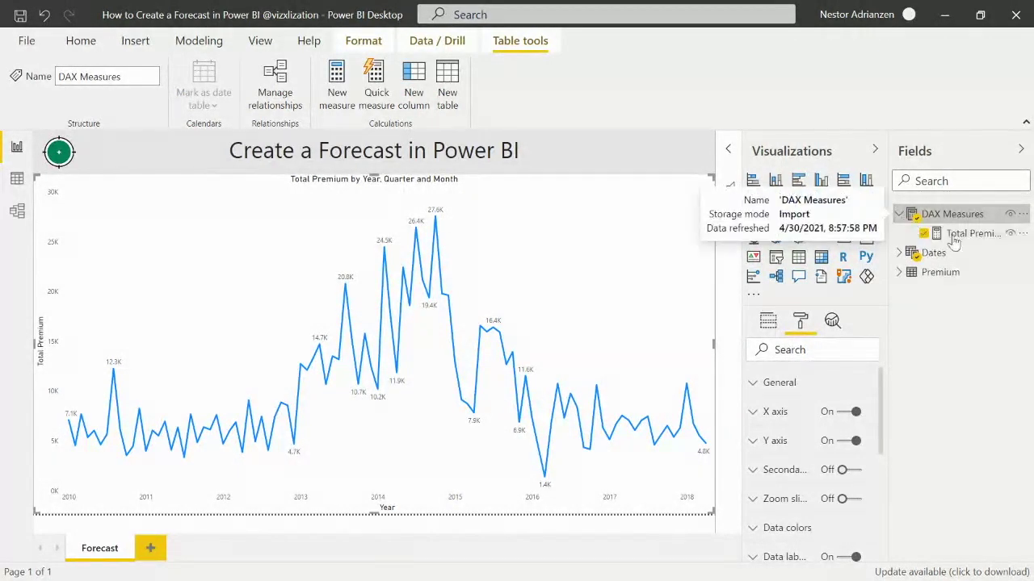
{"action": "left_click", "coordinate": [899, 215]}
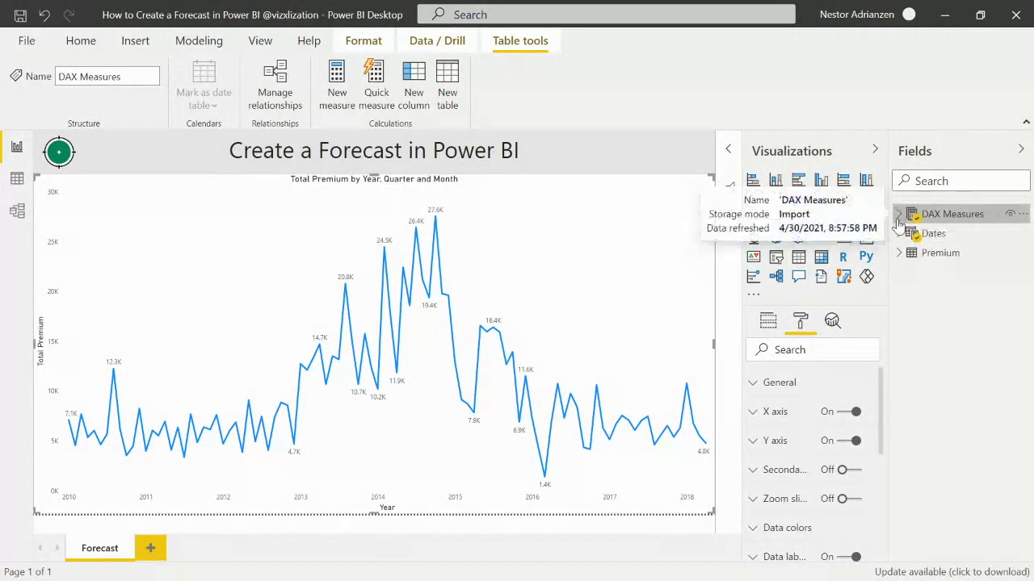
{"action": "left_click", "coordinate": [899, 235]}
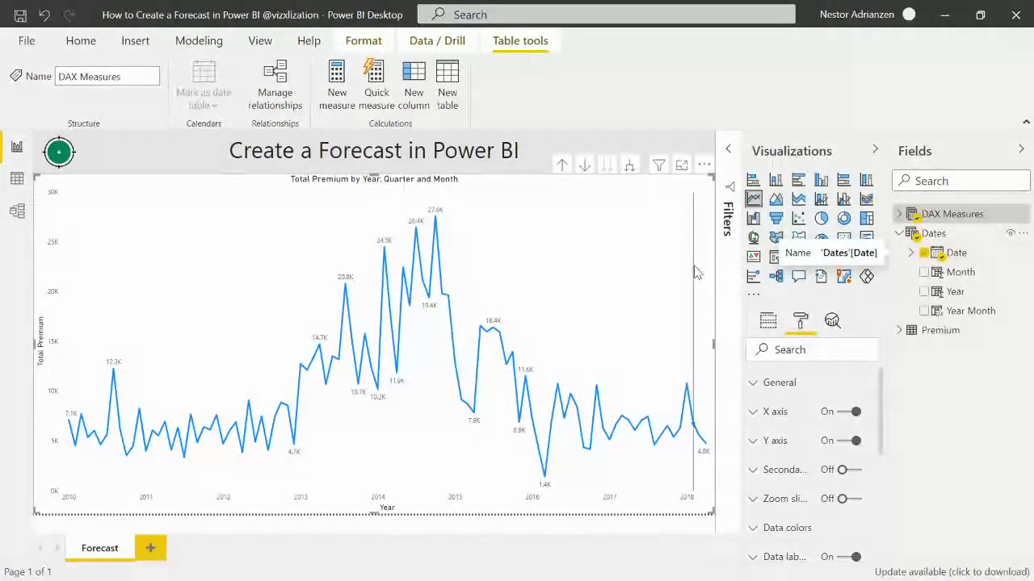
Step: Show the chart's Axis and Values fields and its Date-level and Total Premium filters
{"action": "left_click", "coordinate": [768, 321]}
{"action": "scroll", "coordinate": [803, 427], "scroll_direction": "down", "scroll_amount": 2}
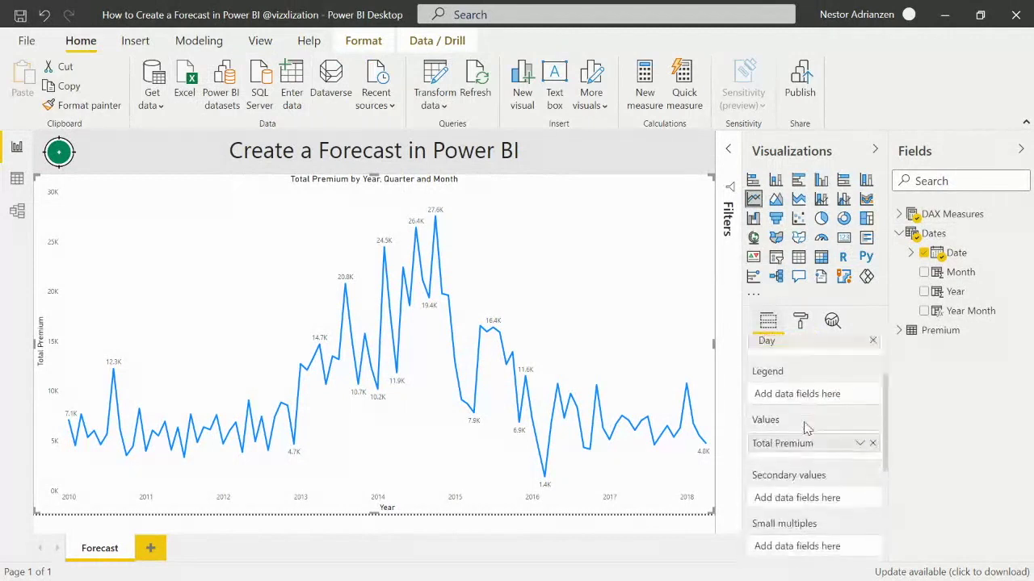
{"action": "scroll", "coordinate": [802, 428], "scroll_direction": "up", "scroll_amount": 2}
{"action": "mouse_move", "coordinate": [676, 227]}
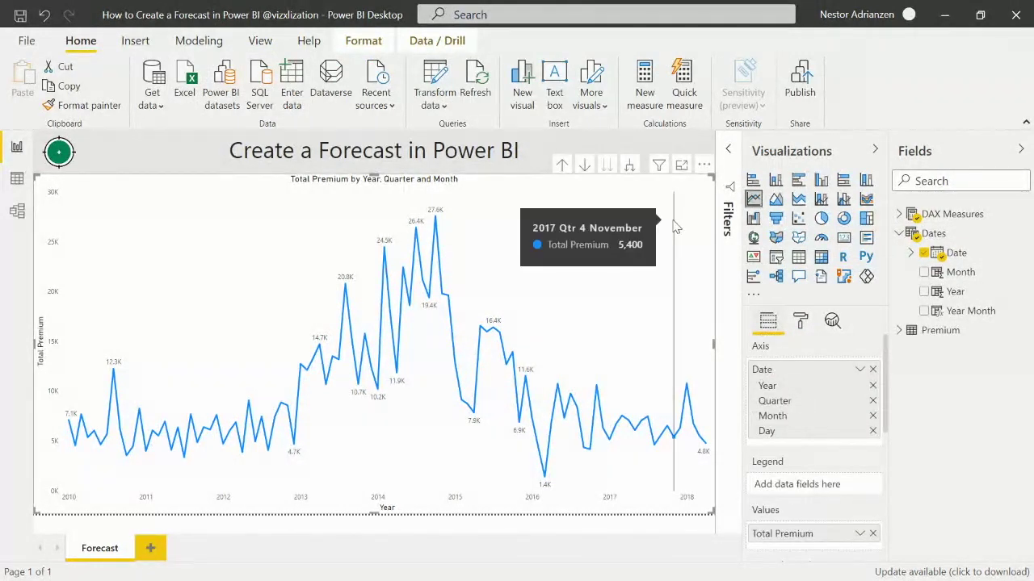
{"action": "left_click", "coordinate": [730, 152]}
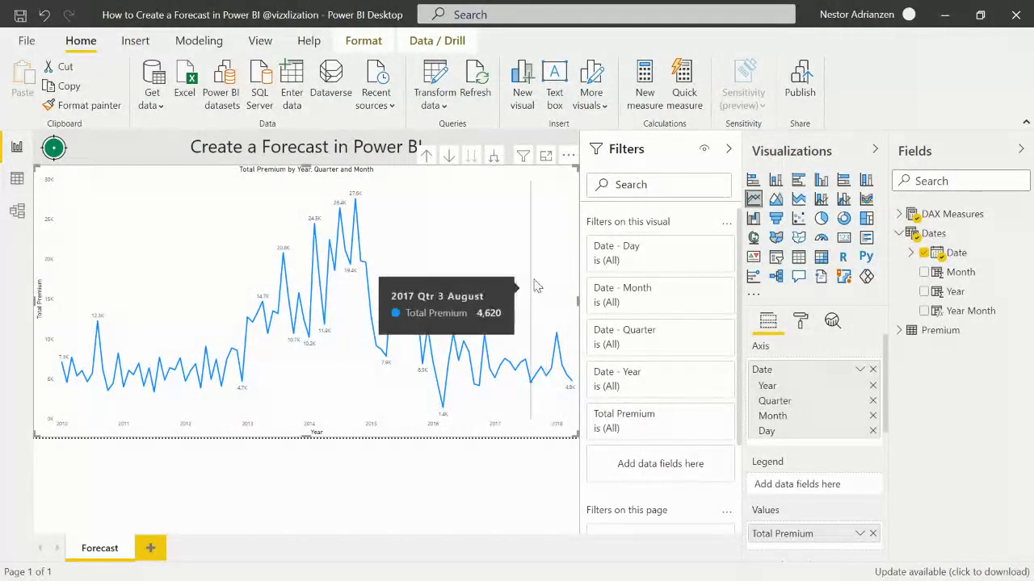
Step: Add the Premium table's Product Claimed field as a page-level filter
{"action": "left_click", "coordinate": [900, 331]}
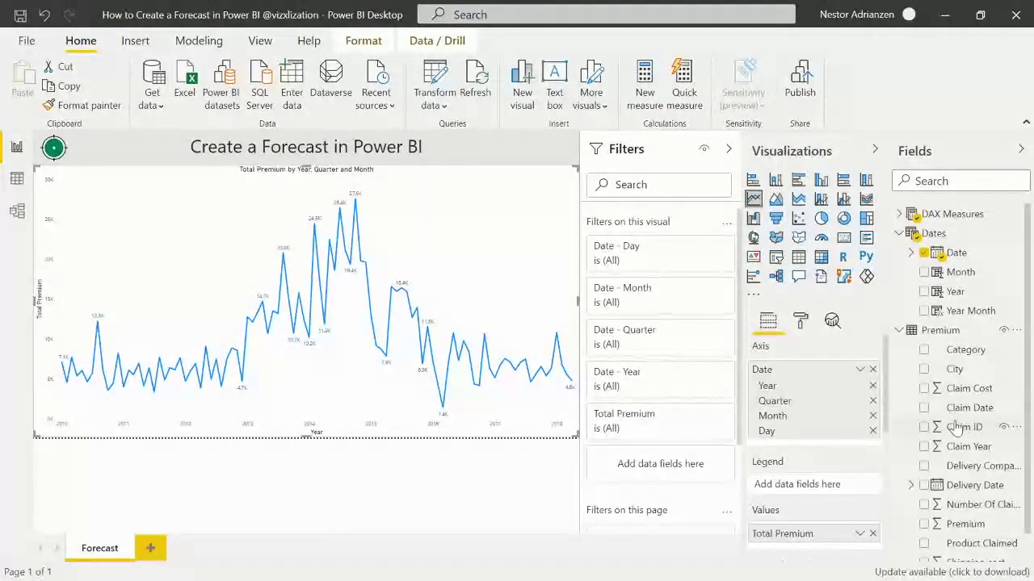
{"action": "scroll", "coordinate": [956, 428], "scroll_direction": "down", "scroll_amount": 1}
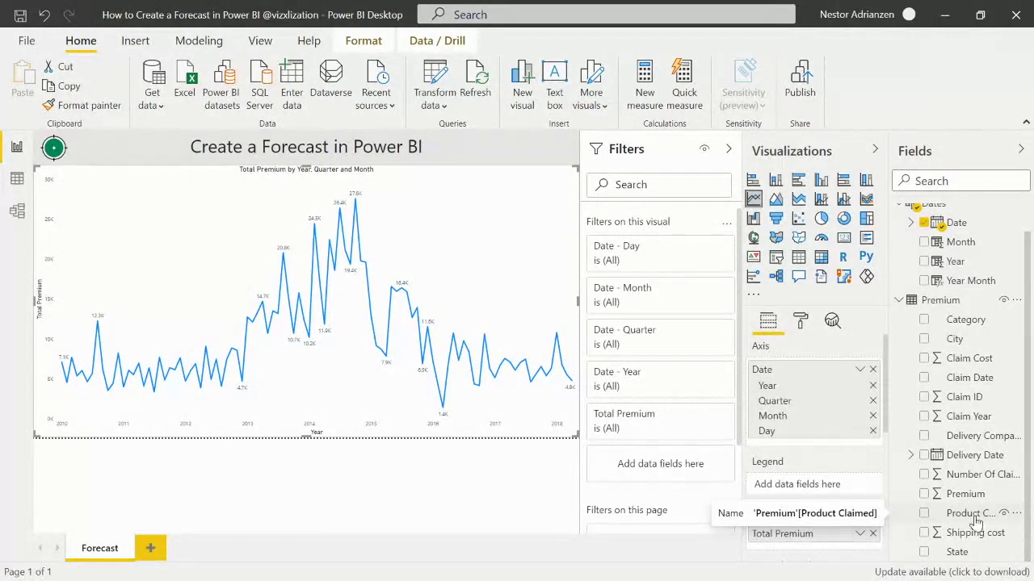
{"action": "left_click_drag", "start_coordinate": [977, 520], "coordinate": [647, 533]}
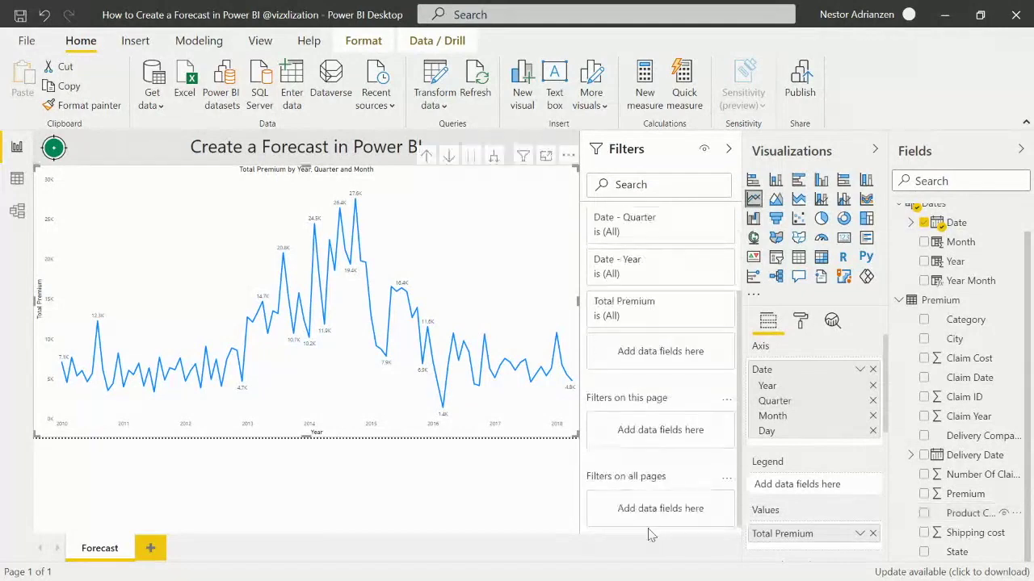
{"action": "left_click_drag", "start_coordinate": [971, 523], "coordinate": [656, 434]}
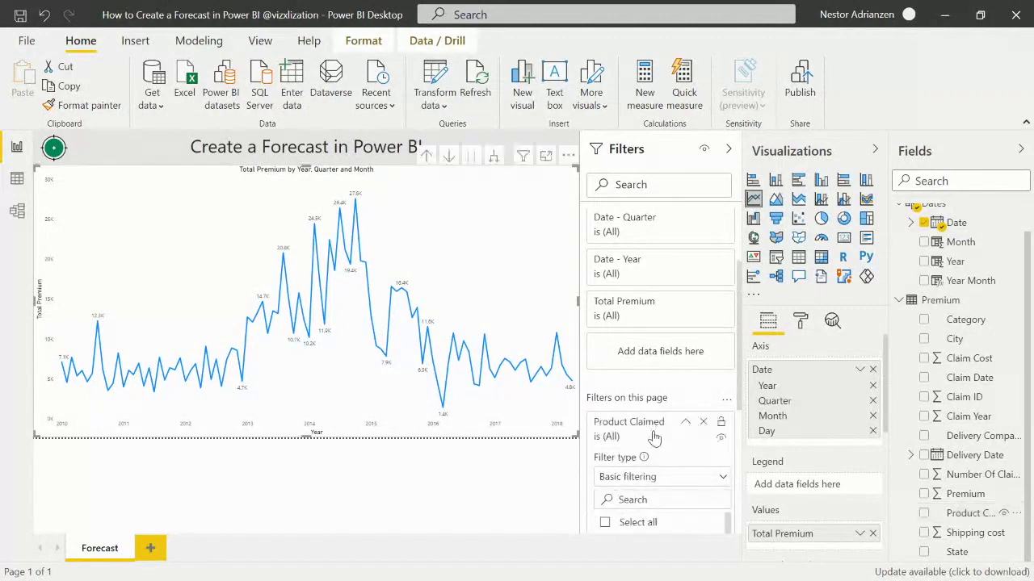
{"action": "scroll", "coordinate": [654, 436], "scroll_direction": "down", "scroll_amount": 3}
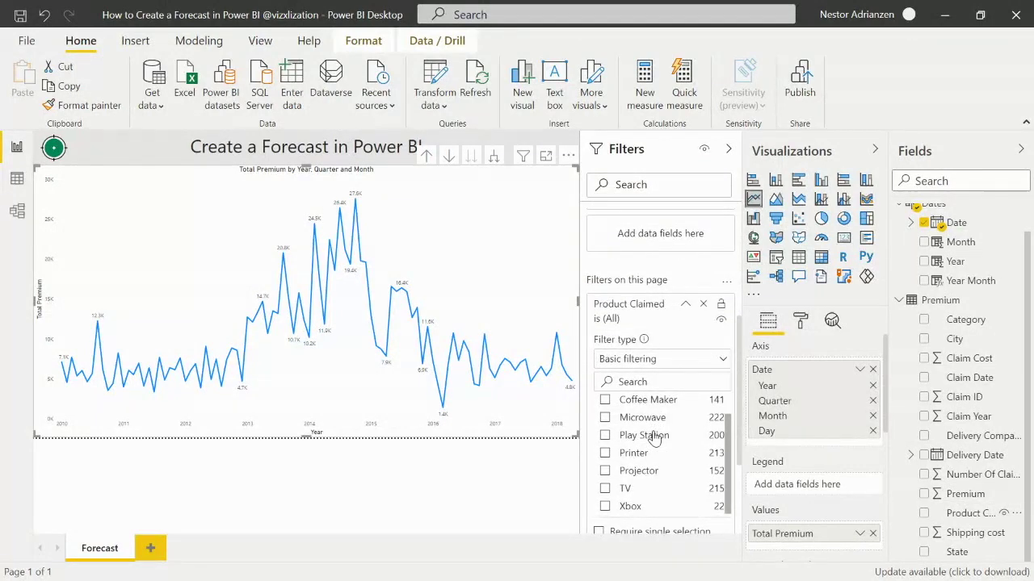
{"action": "scroll", "coordinate": [653, 417], "scroll_direction": "up", "scroll_amount": 1}
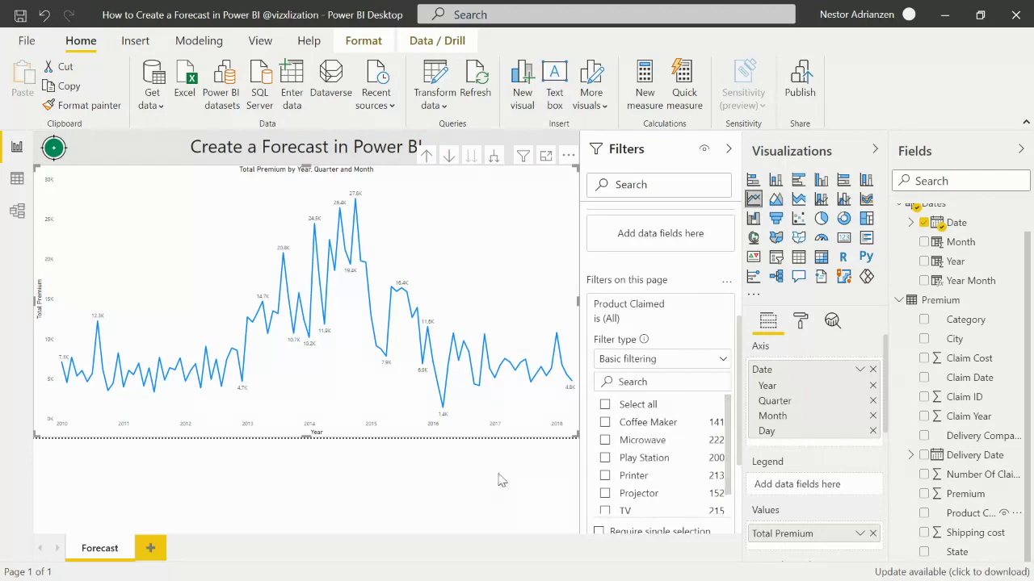
Step: Restrict Product Claimed to Play Station, collapse its card, and add Year as a page filter
{"action": "left_click", "coordinate": [604, 460]}
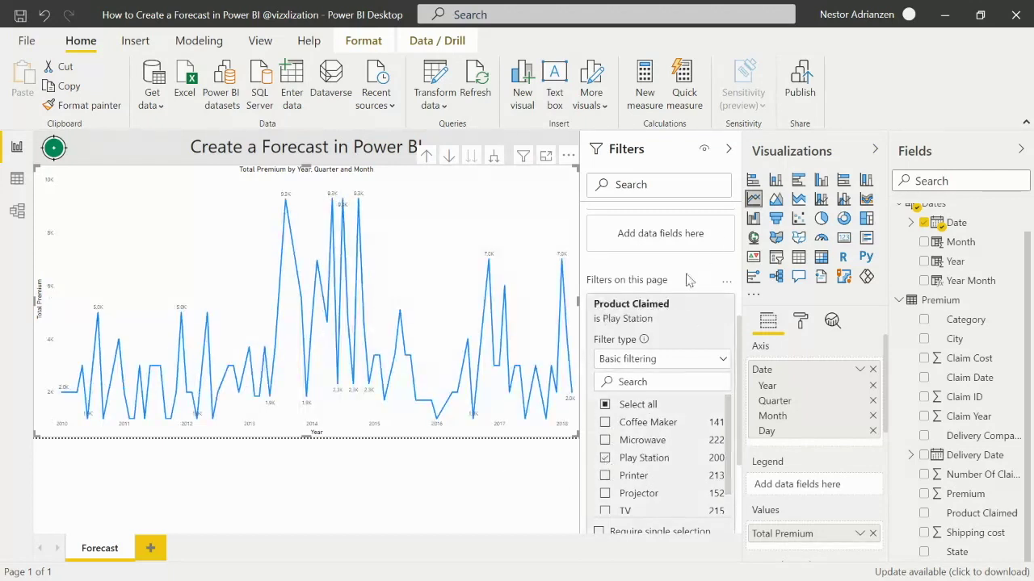
{"action": "left_click", "coordinate": [684, 304]}
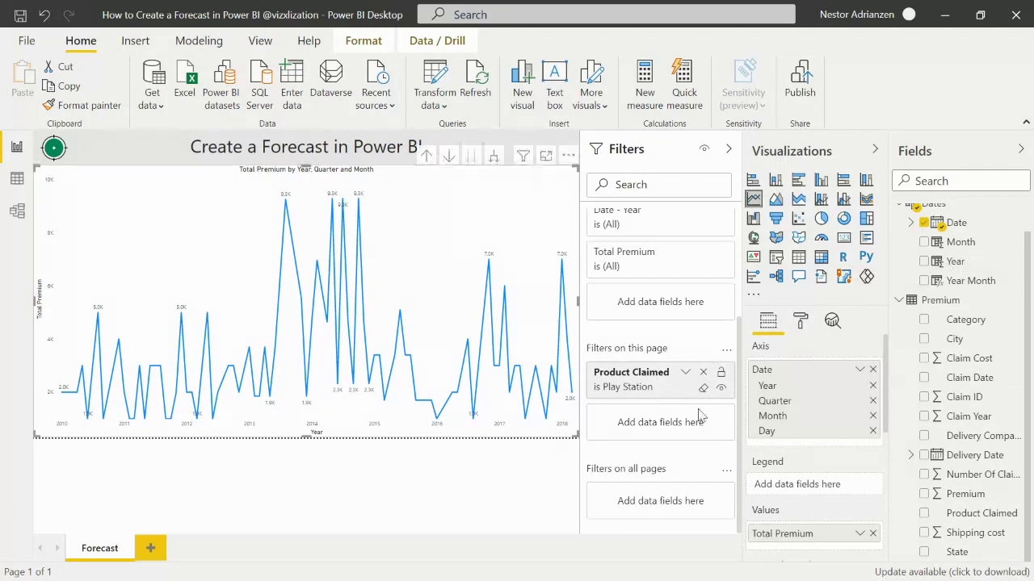
{"action": "left_click_drag", "start_coordinate": [953, 262], "coordinate": [655, 434]}
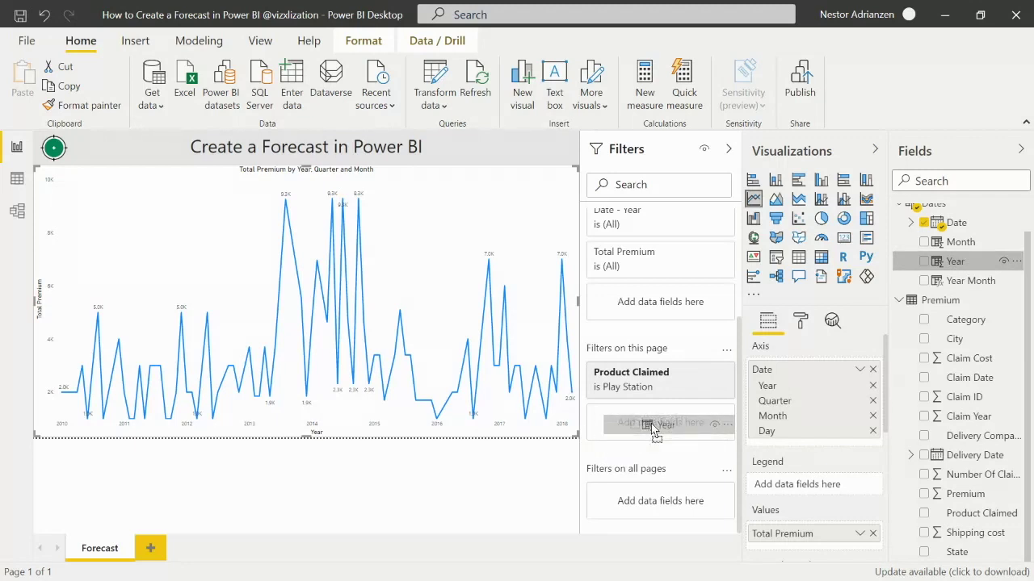
Step: Switch the Year page filter to Basic filtering
{"action": "left_click_drag", "start_coordinate": [655, 432], "coordinate": [654, 428]}
{"action": "scroll", "coordinate": [651, 436], "scroll_direction": "down", "scroll_amount": 1}
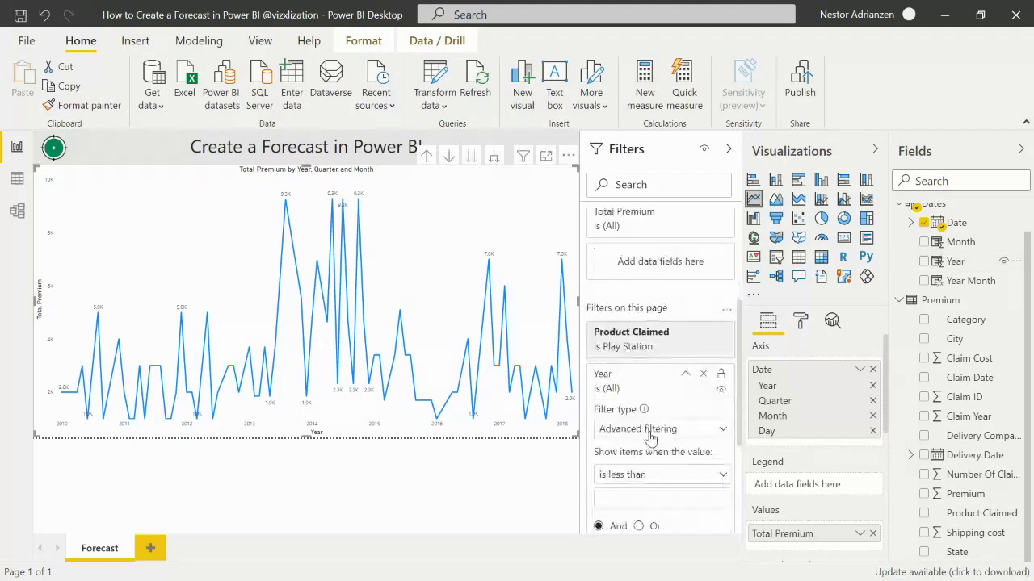
{"action": "left_click", "coordinate": [722, 371]}
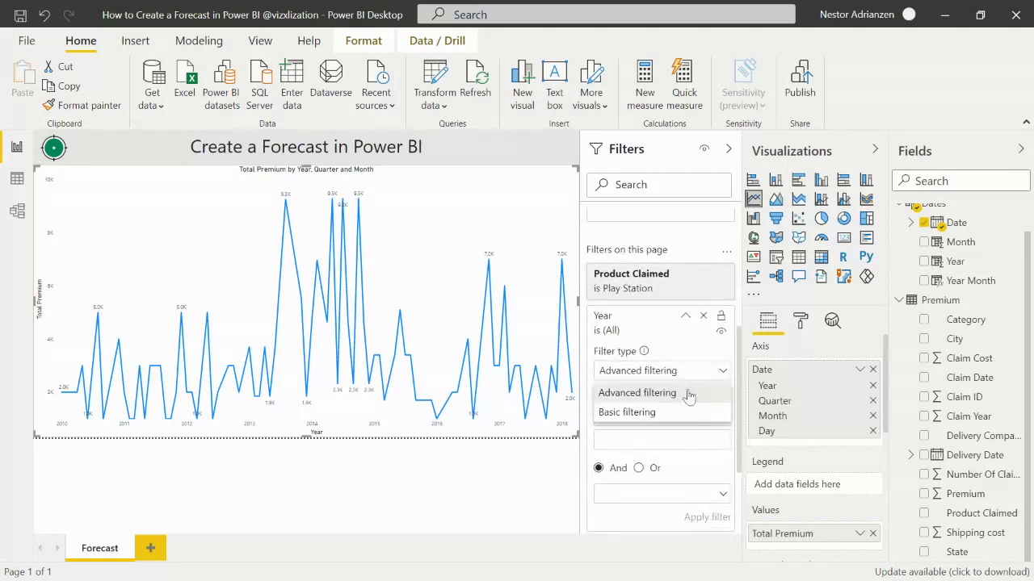
{"action": "left_click", "coordinate": [656, 414]}
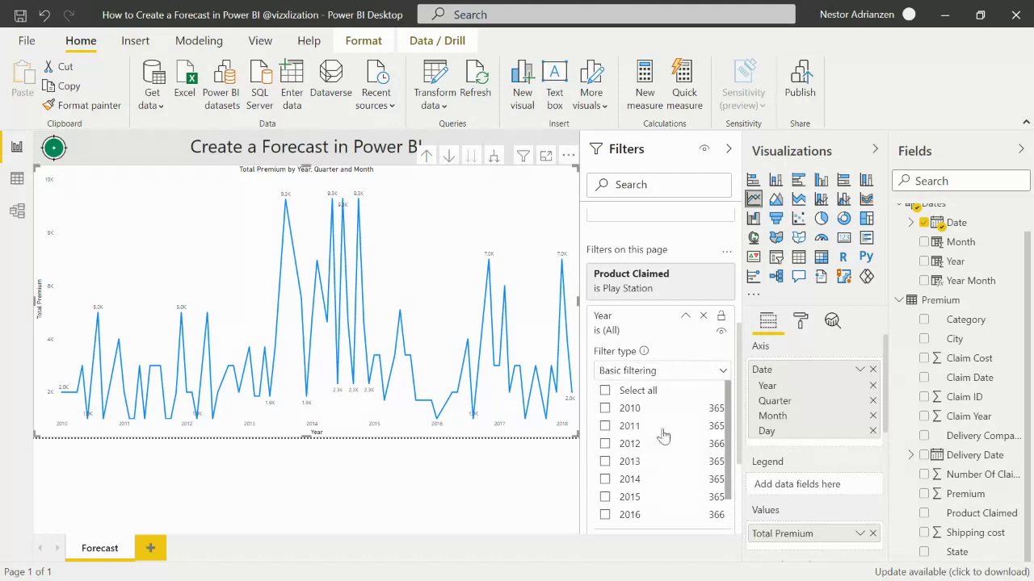
{"action": "scroll", "coordinate": [669, 438], "scroll_direction": "down", "scroll_amount": 1}
{"action": "scroll", "coordinate": [670, 438], "scroll_direction": "up", "scroll_amount": 1}
Step: Try limiting Year to 2017 and 2018, then reselect all years and collapse the card
{"action": "left_click", "coordinate": [605, 391]}
{"action": "left_click", "coordinate": [605, 392]}
{"action": "scroll", "coordinate": [637, 394], "scroll_direction": "down", "scroll_amount": 2}
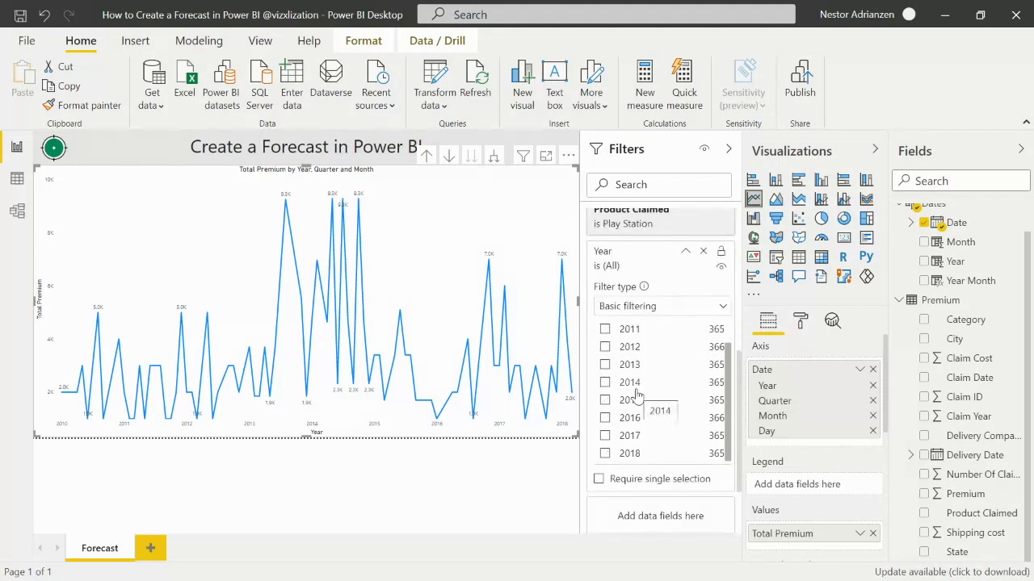
{"action": "left_click", "coordinate": [605, 455]}
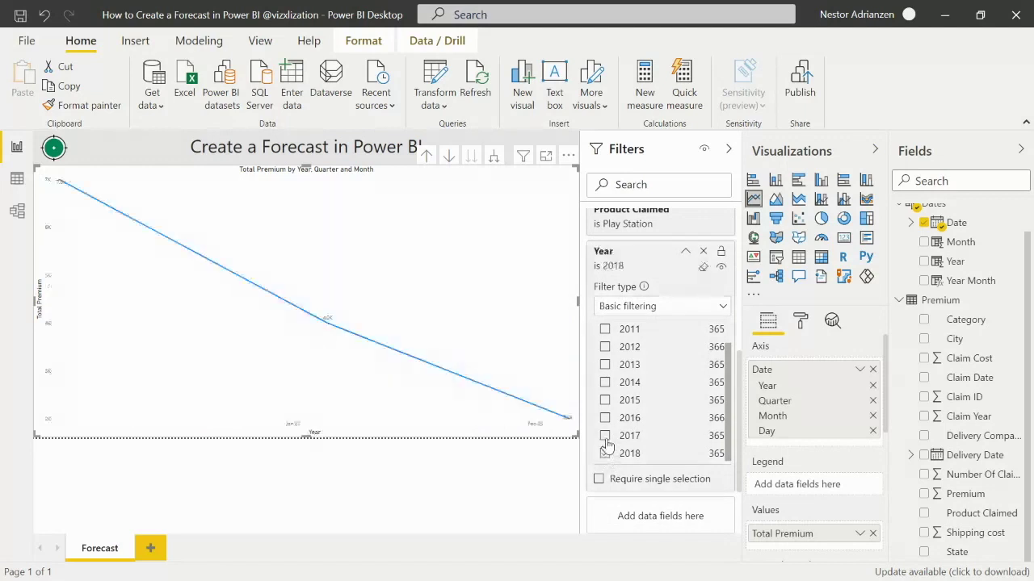
{"action": "left_click", "coordinate": [605, 436]}
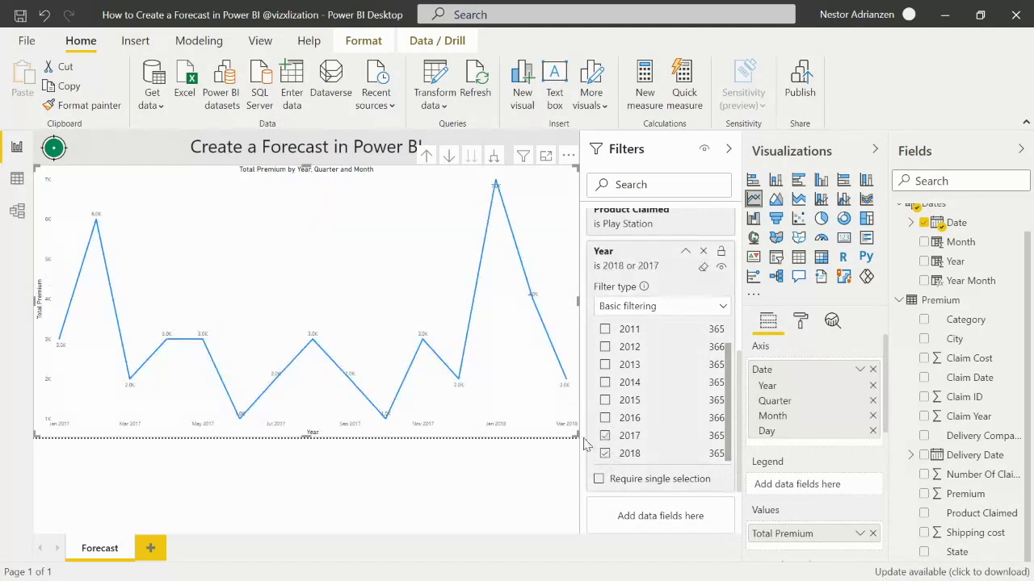
{"action": "mouse_move", "coordinate": [529, 383]}
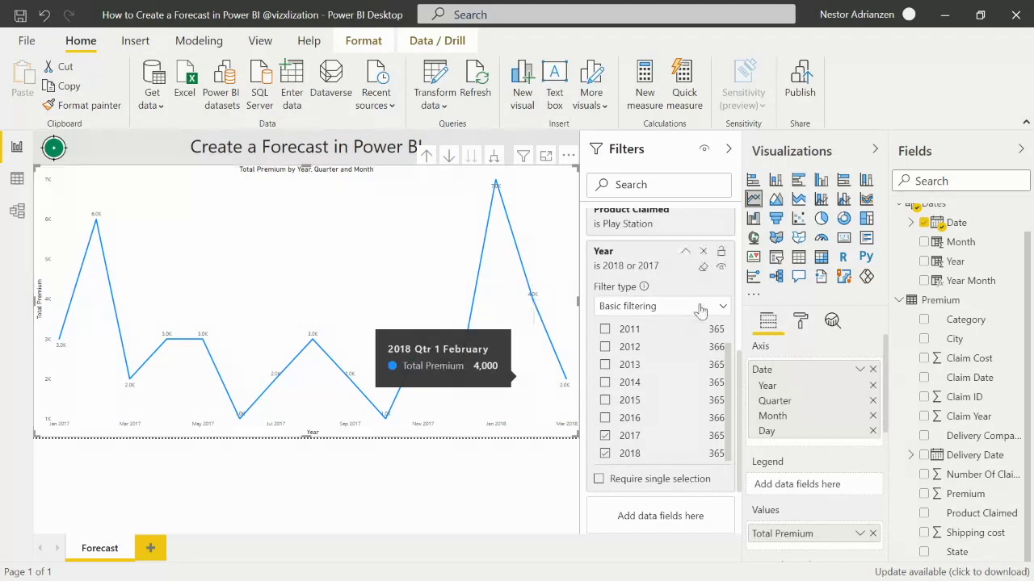
{"action": "scroll", "coordinate": [693, 362], "scroll_direction": "up", "scroll_amount": 1}
{"action": "left_click", "coordinate": [606, 327]}
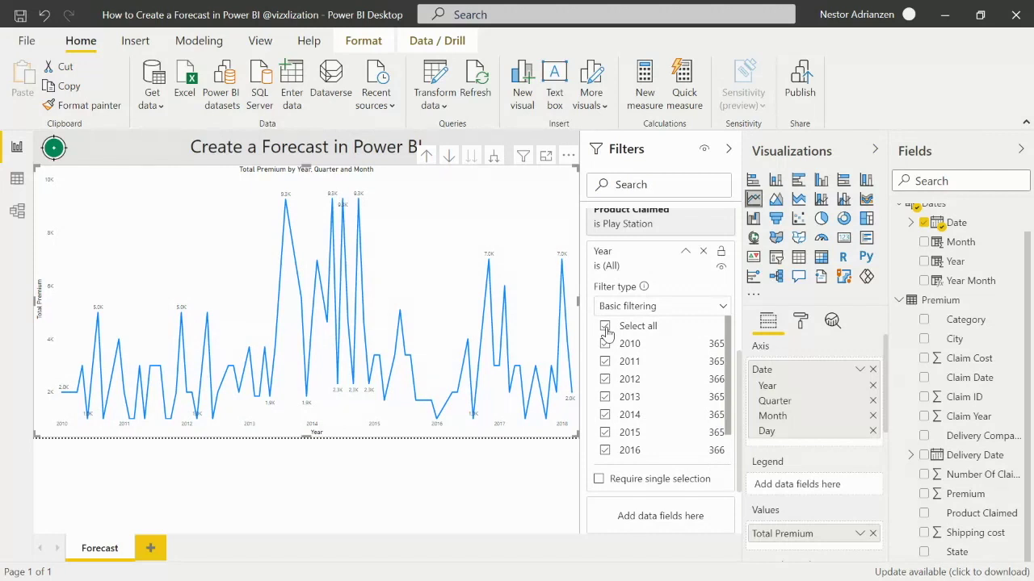
{"action": "left_click", "coordinate": [685, 254]}
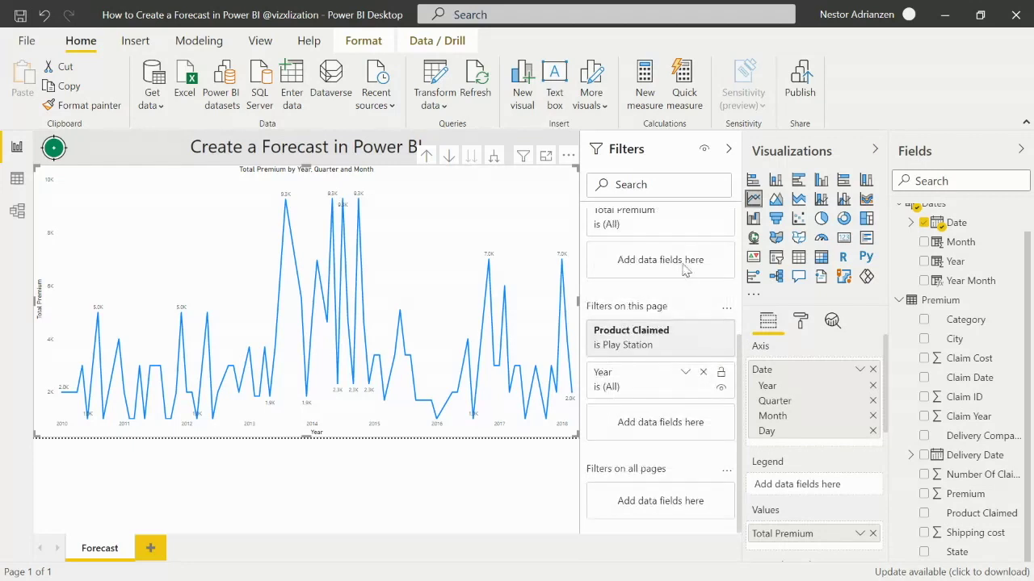
Step: Hide the Filters pane and expand the Forecast section of the chart's Analytics options
{"action": "left_click", "coordinate": [729, 153]}
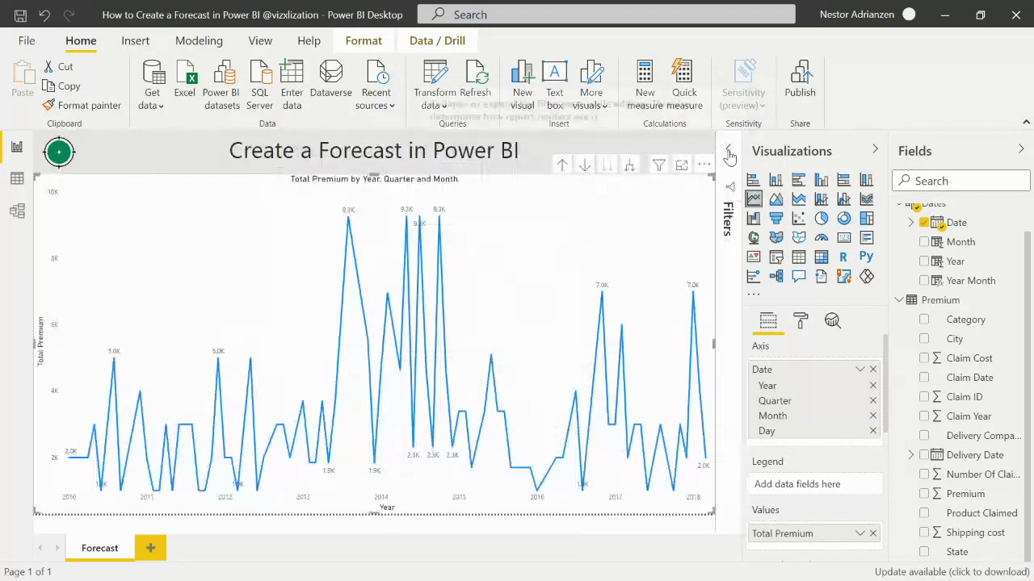
{"action": "left_click", "coordinate": [833, 322]}
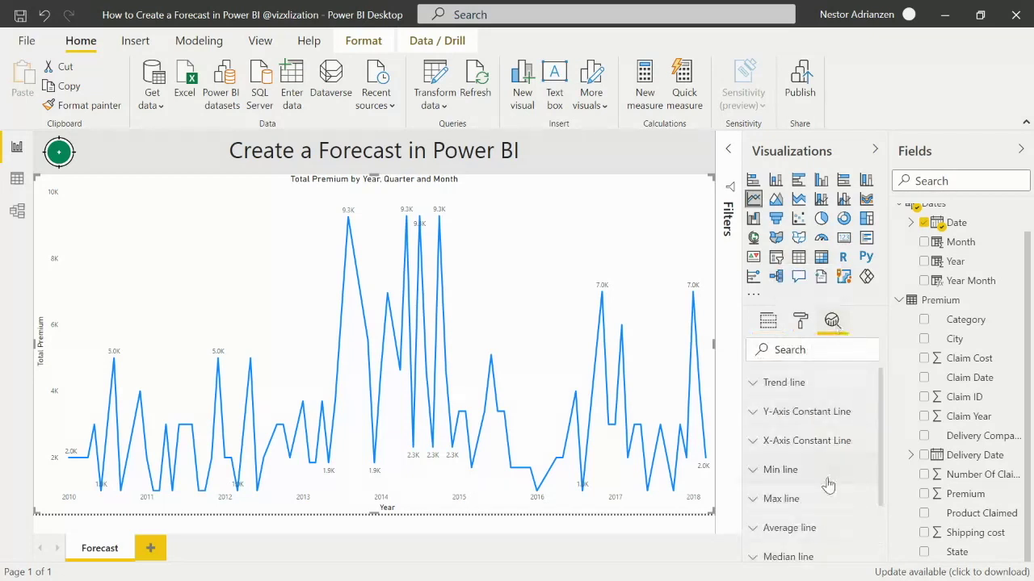
{"action": "scroll", "coordinate": [830, 489], "scroll_direction": "down", "scroll_amount": 3}
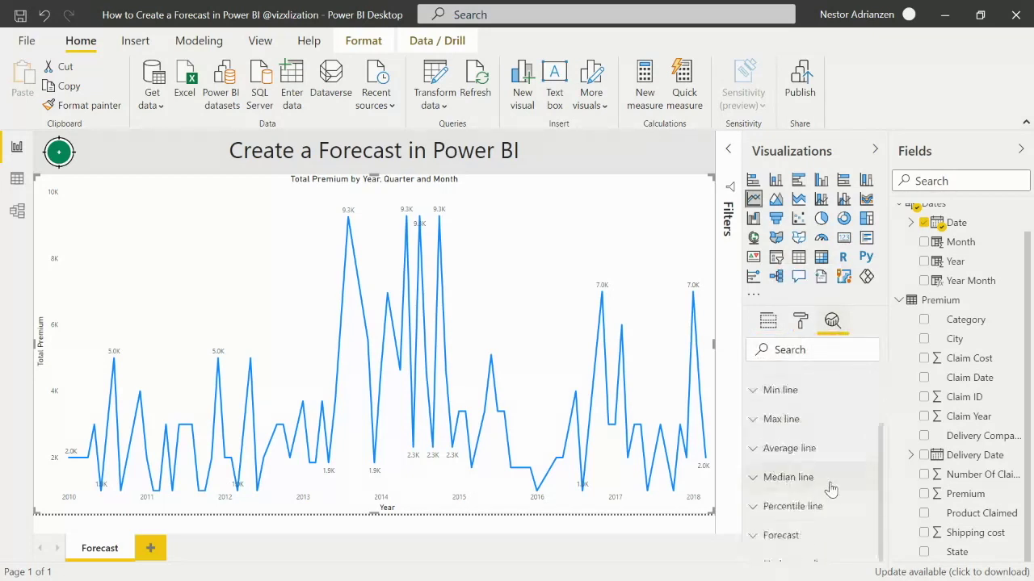
{"action": "left_click", "coordinate": [756, 528]}
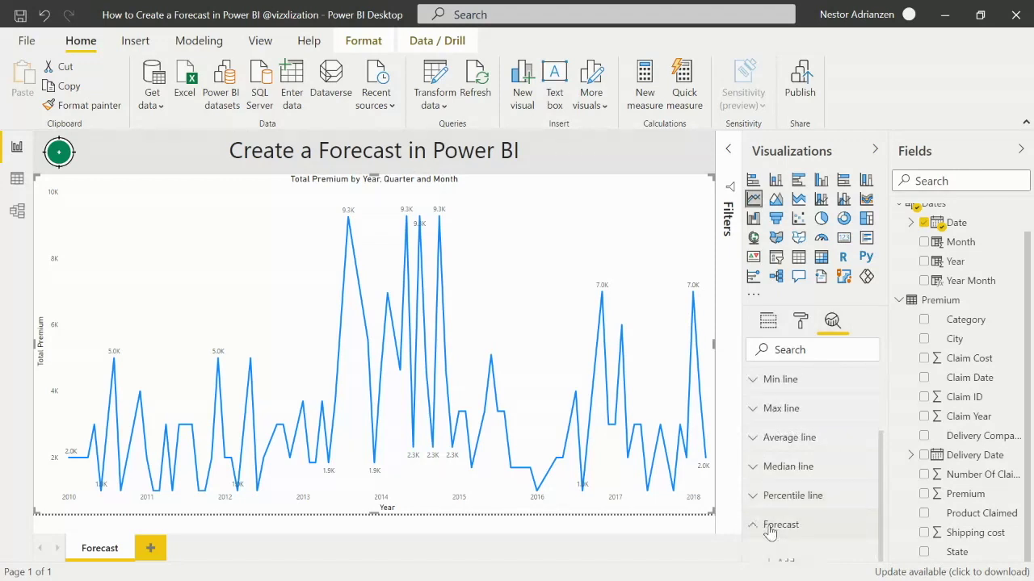
Step: Add Forecast 1 to the Total Premium line chart
{"action": "scroll", "coordinate": [807, 517], "scroll_direction": "down", "scroll_amount": 5}
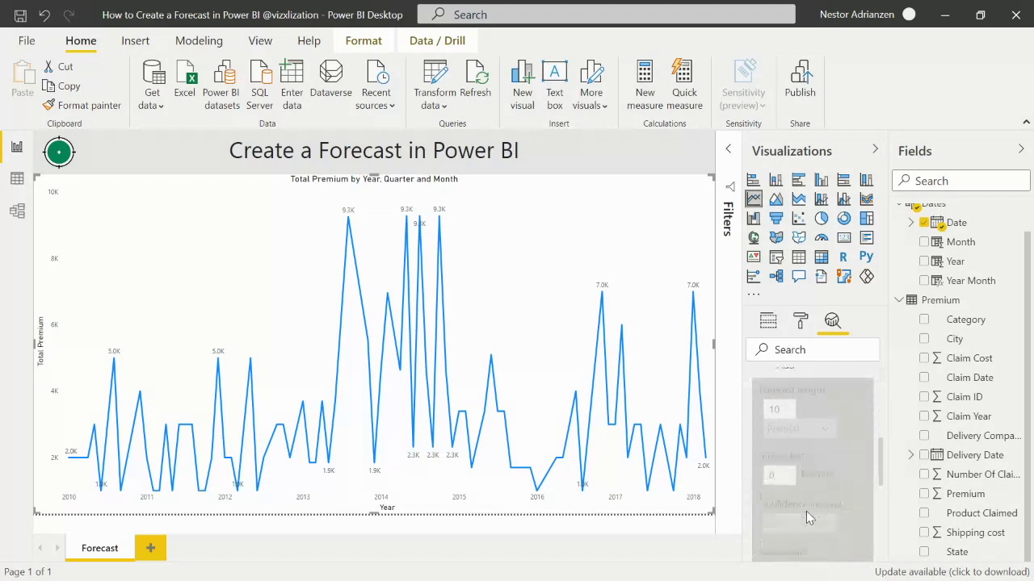
{"action": "scroll", "coordinate": [847, 429], "scroll_direction": "up", "scroll_amount": 4}
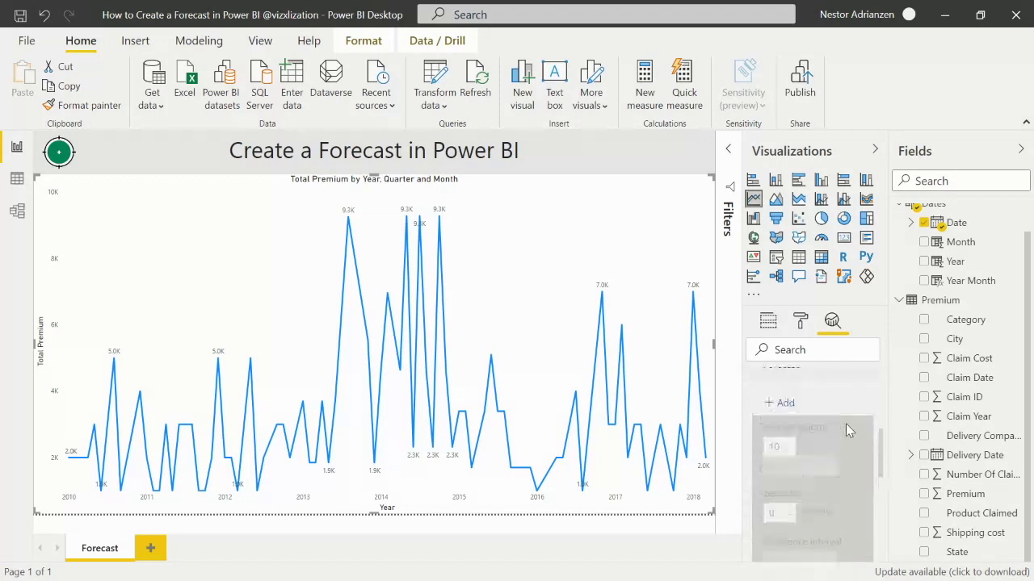
{"action": "left_click", "coordinate": [786, 437]}
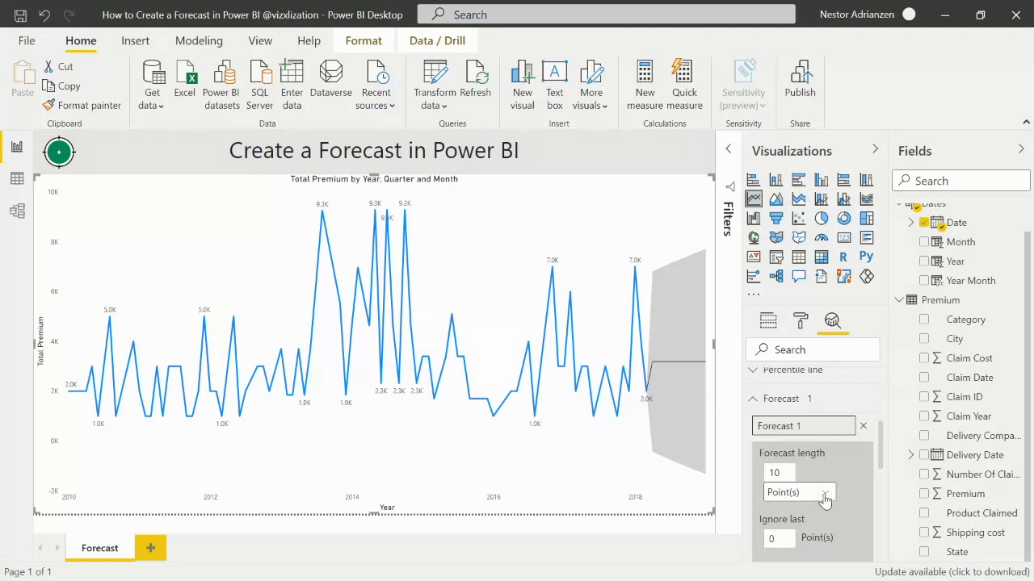
{"action": "left_click", "coordinate": [823, 499]}
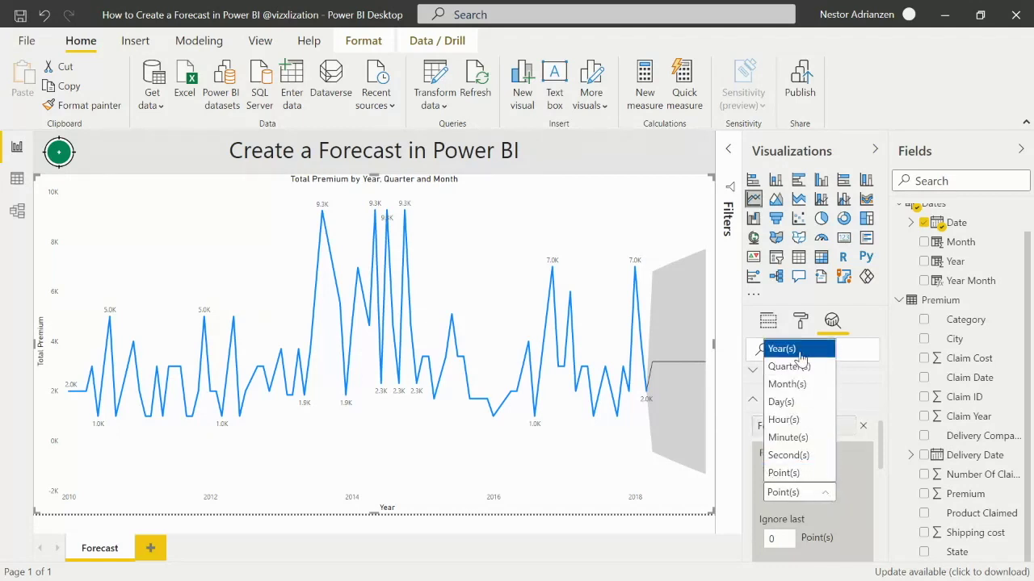
Step: Set Forecast 1 to a 5-year length with 30-point seasonality and apply it
{"action": "left_click", "coordinate": [799, 351]}
{"action": "double_click", "coordinate": [771, 472]}
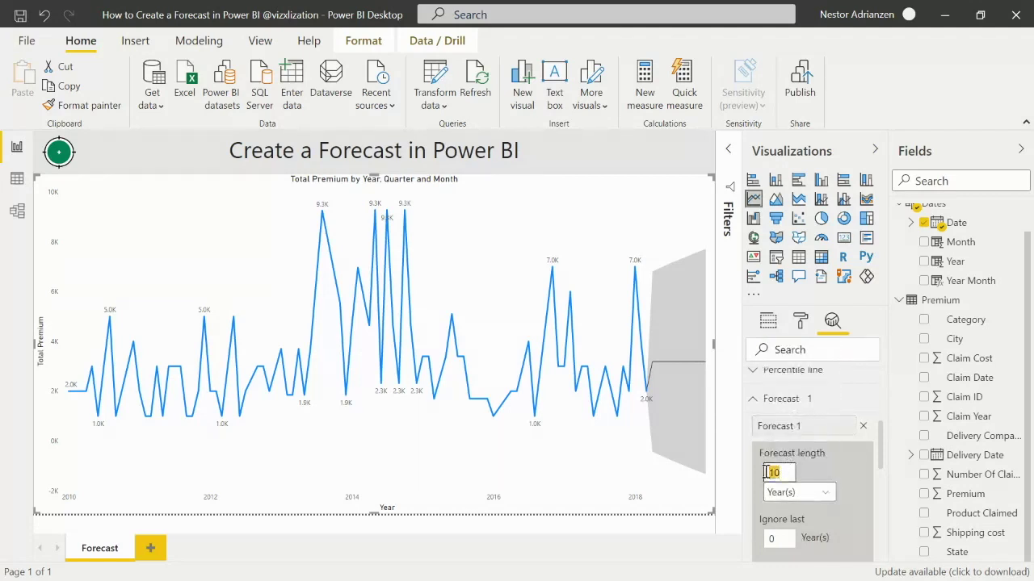
{"action": "type", "text": "5"}
{"action": "left_click", "coordinate": [856, 514]}
{"action": "scroll", "coordinate": [856, 514], "scroll_direction": "down", "scroll_amount": 1}
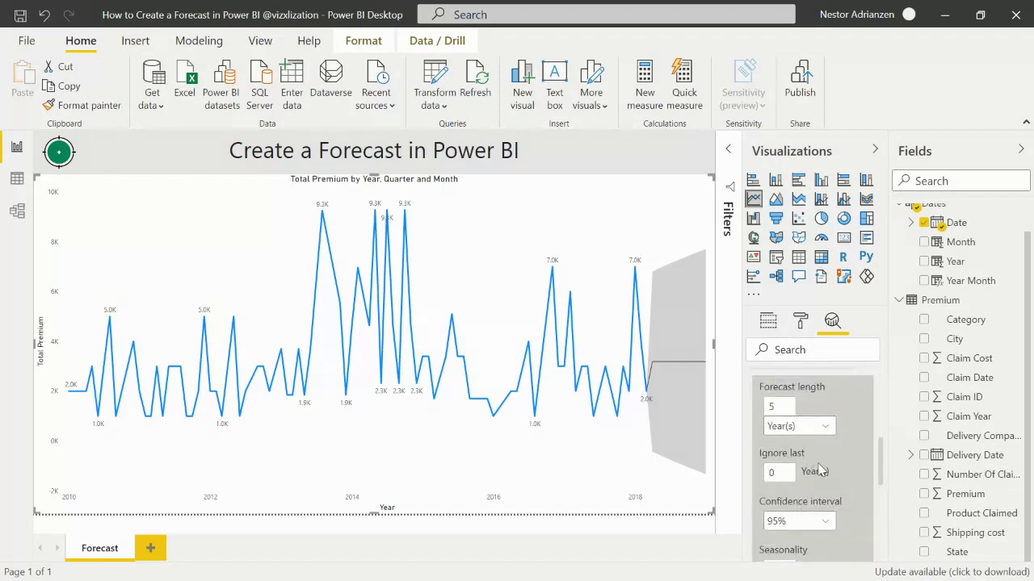
{"action": "scroll", "coordinate": [819, 471], "scroll_direction": "down", "scroll_amount": 2}
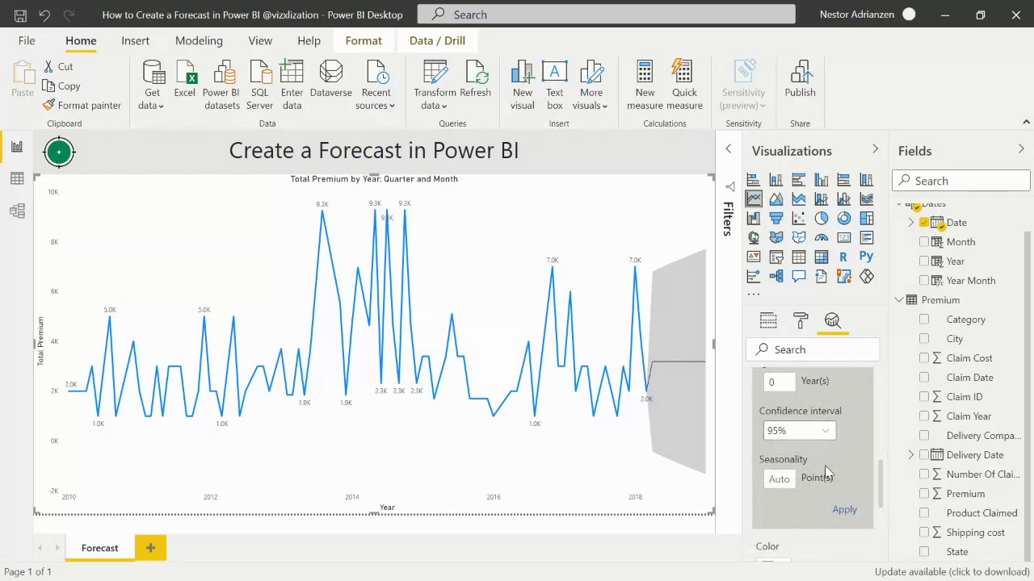
{"action": "left_click", "coordinate": [784, 481]}
{"action": "type", "text": "30"}
{"action": "scroll", "coordinate": [841, 448], "scroll_direction": "down", "scroll_amount": 2}
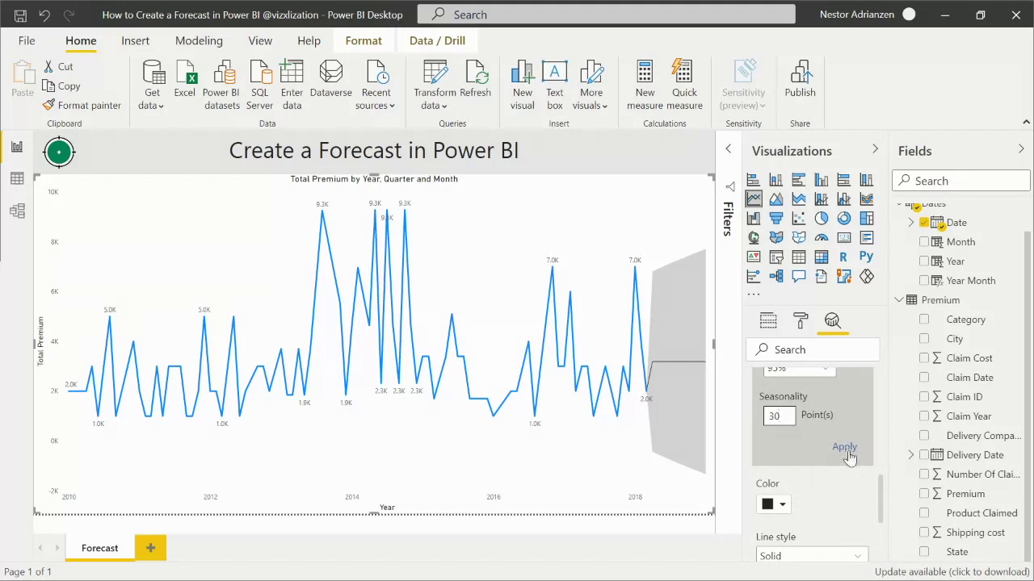
{"action": "left_click", "coordinate": [845, 451]}
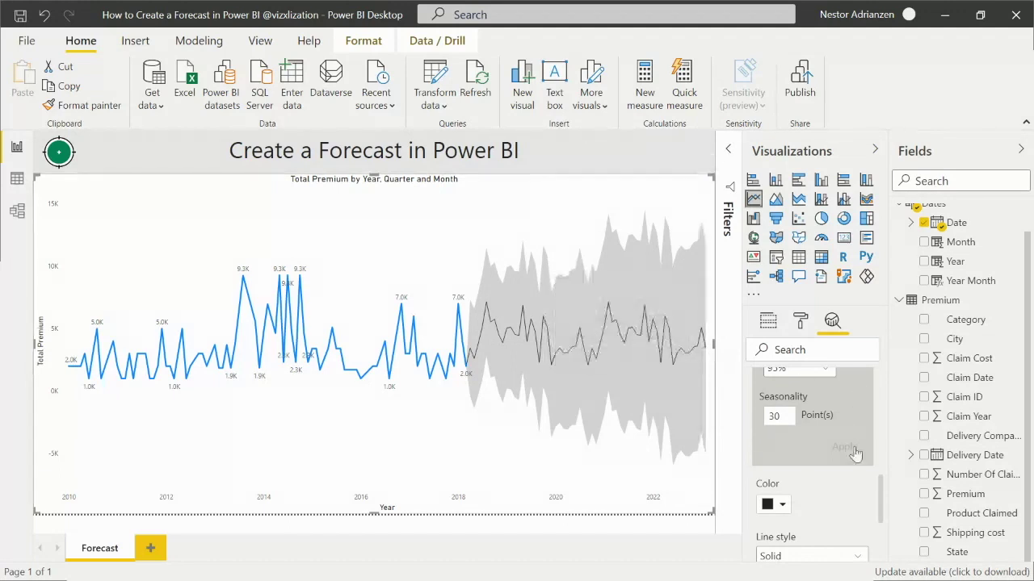
Step: Bring up the line style choices for Forecast 1
{"action": "scroll", "coordinate": [857, 454], "scroll_direction": "down", "scroll_amount": 3}
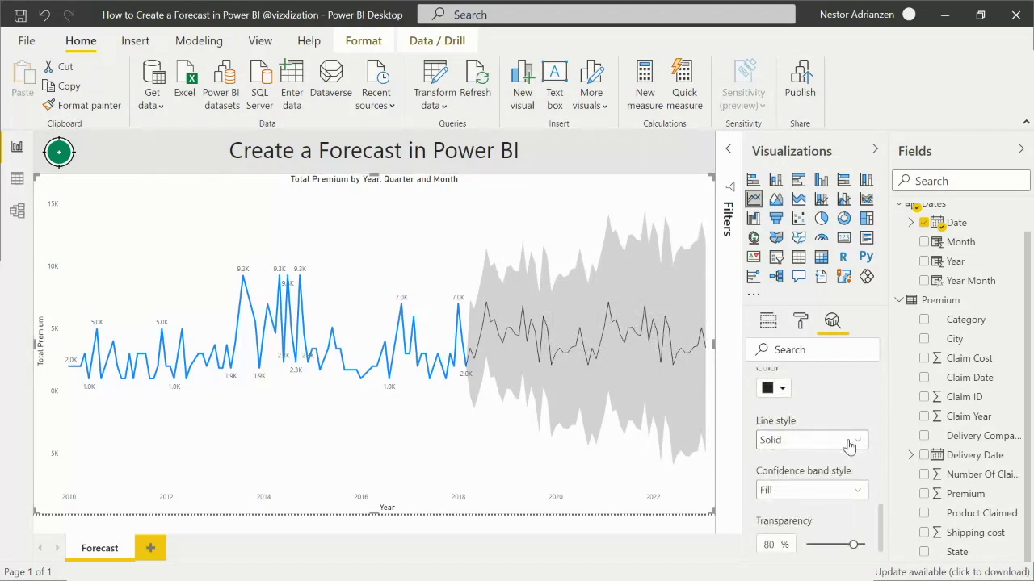
{"action": "left_click", "coordinate": [849, 442]}
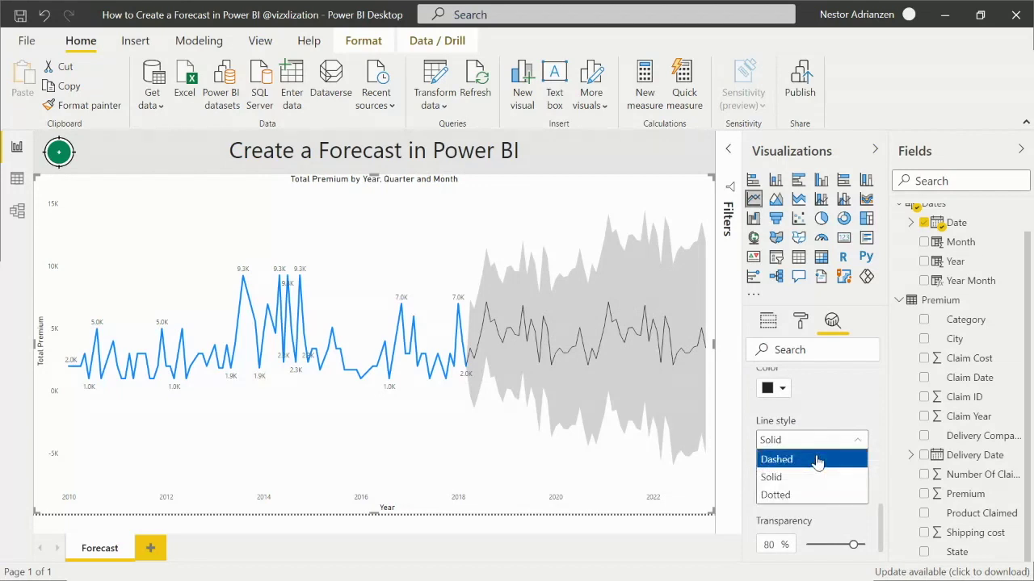
Step: Make the forecast line dashed and set the confidence band transparency to 85%
{"action": "left_click", "coordinate": [818, 459]}
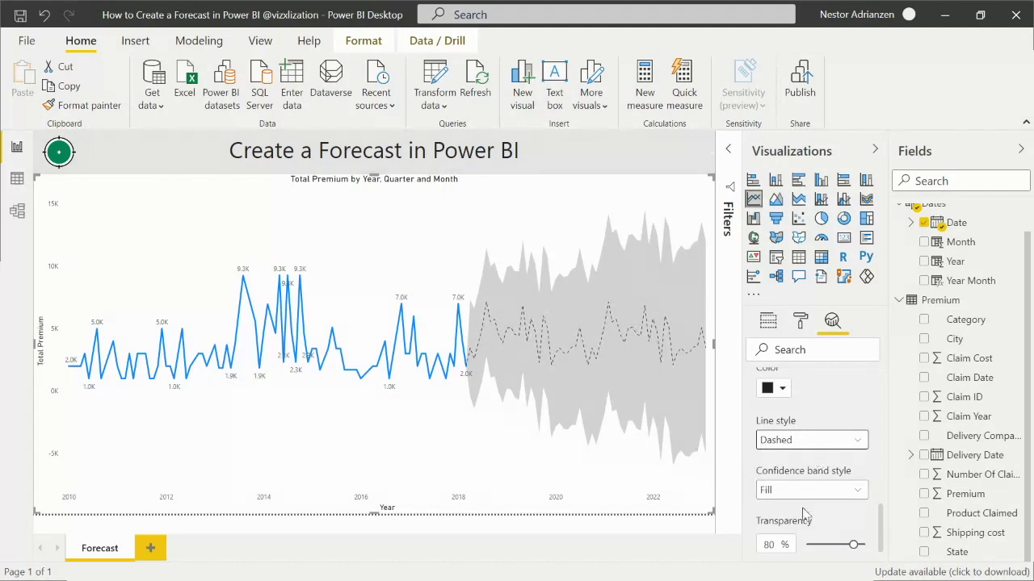
{"action": "scroll", "coordinate": [824, 523], "scroll_direction": "down", "scroll_amount": 1}
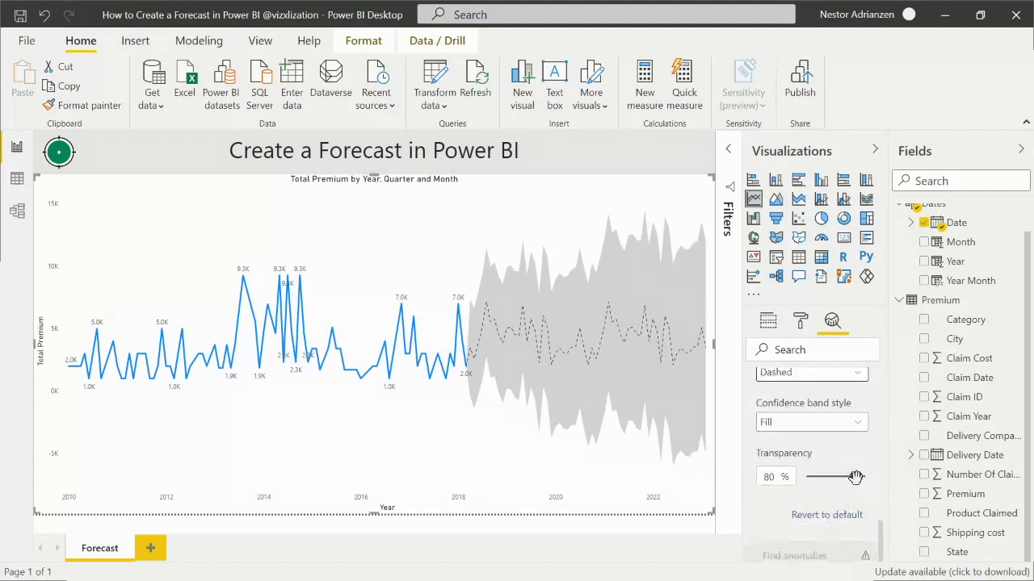
{"action": "mouse_move", "coordinate": [855, 477]}
{"action": "left_mouse_down"}
{"action": "mouse_move", "coordinate": [826, 477]}
{"action": "mouse_move", "coordinate": [853, 477]}
{"action": "left_mouse_up"}
{"action": "mouse_move", "coordinate": [780, 478]}
{"action": "left_mouse_down"}
{"action": "mouse_move", "coordinate": [756, 480]}
{"action": "mouse_move", "coordinate": [780, 477]}
{"action": "left_mouse_up"}
{"action": "type", "text": "90"}
{"action": "type", "text": "80"}
{"action": "key", "text": "BackSpace"}
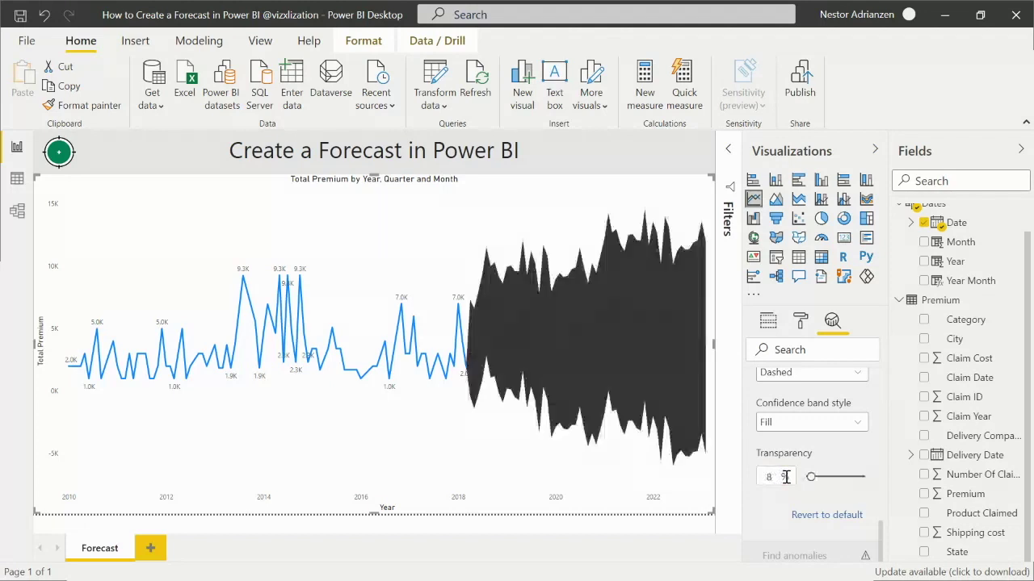
{"action": "type", "text": "5"}
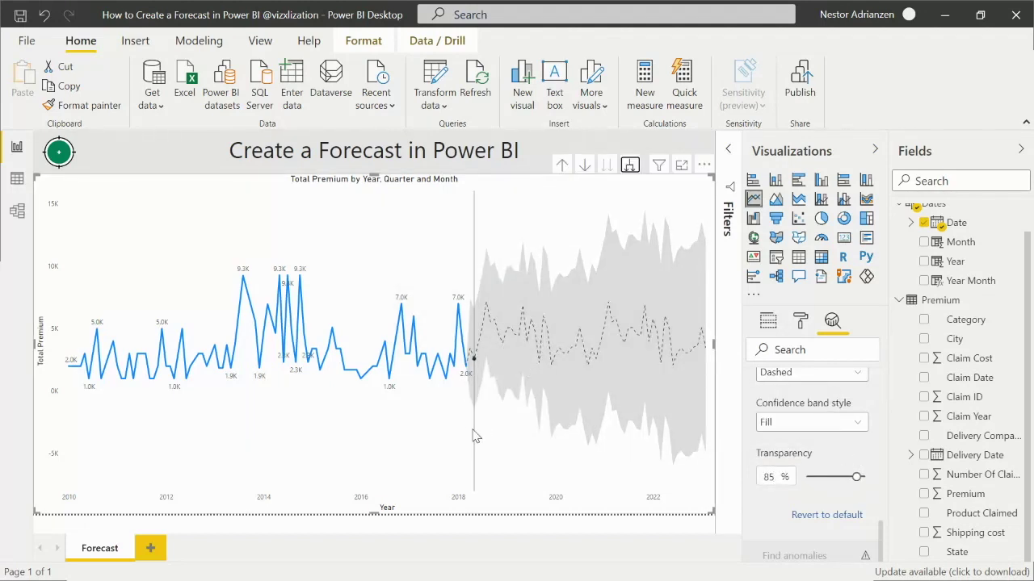
Step: Drill the chart up from months through quarters to yearly Total Premium
{"action": "mouse_move", "coordinate": [481, 443]}
{"action": "mouse_move", "coordinate": [520, 339]}
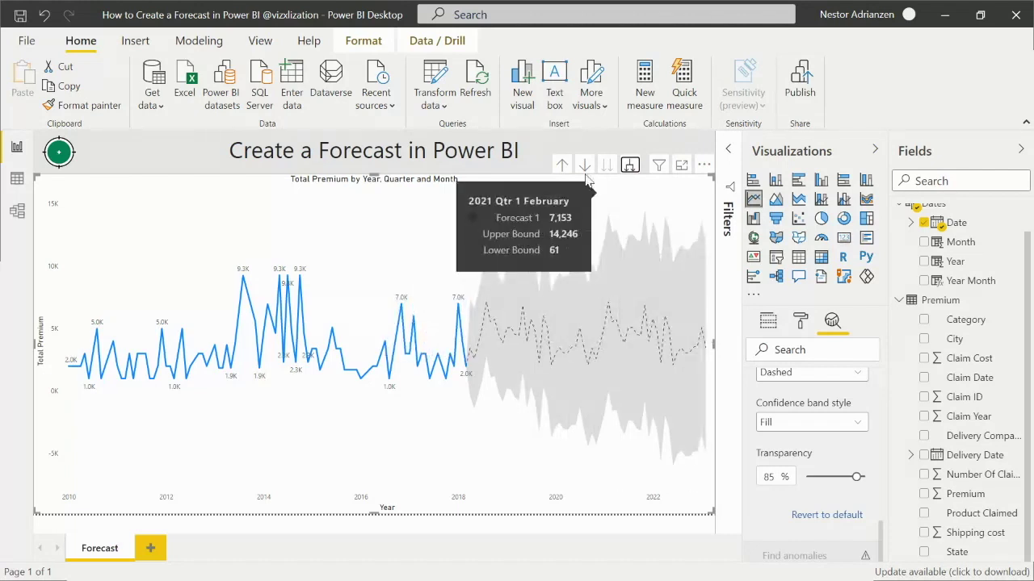
{"action": "left_click", "coordinate": [563, 165]}
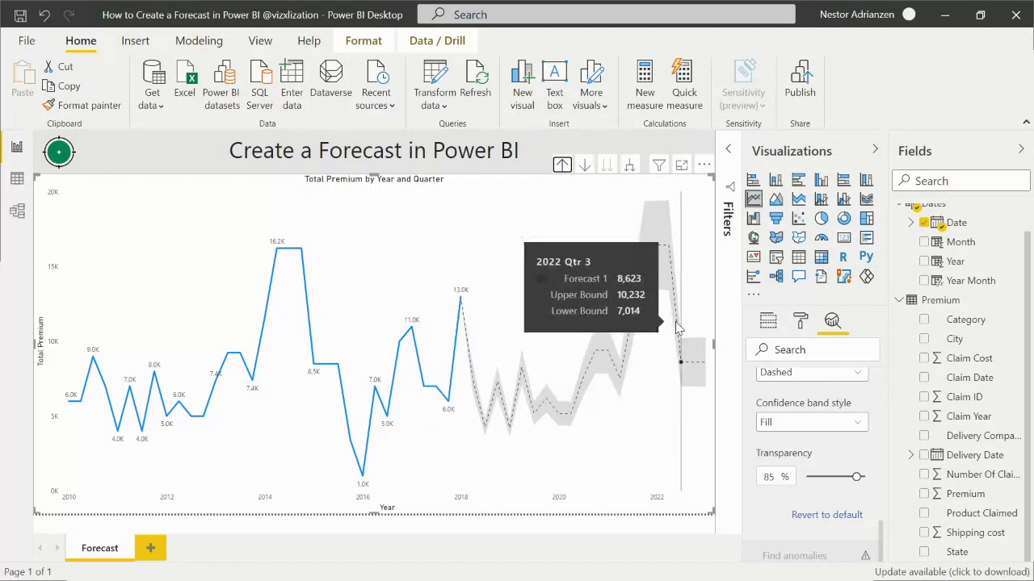
{"action": "left_click", "coordinate": [565, 166]}
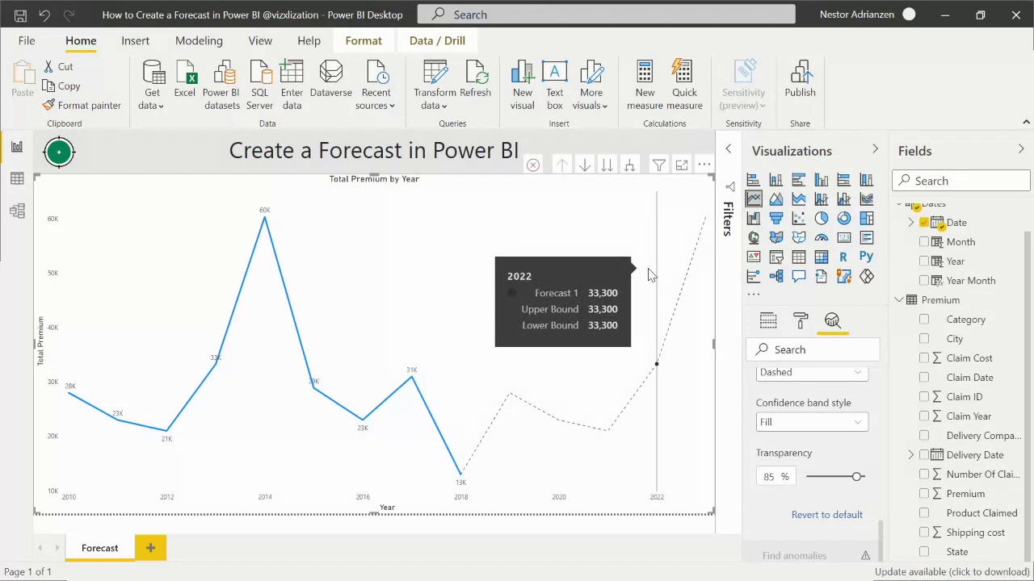
Step: Show the Total Premium chart as a table and scroll to the forecast values and confidence bounds
{"action": "left_click", "coordinate": [704, 167]}
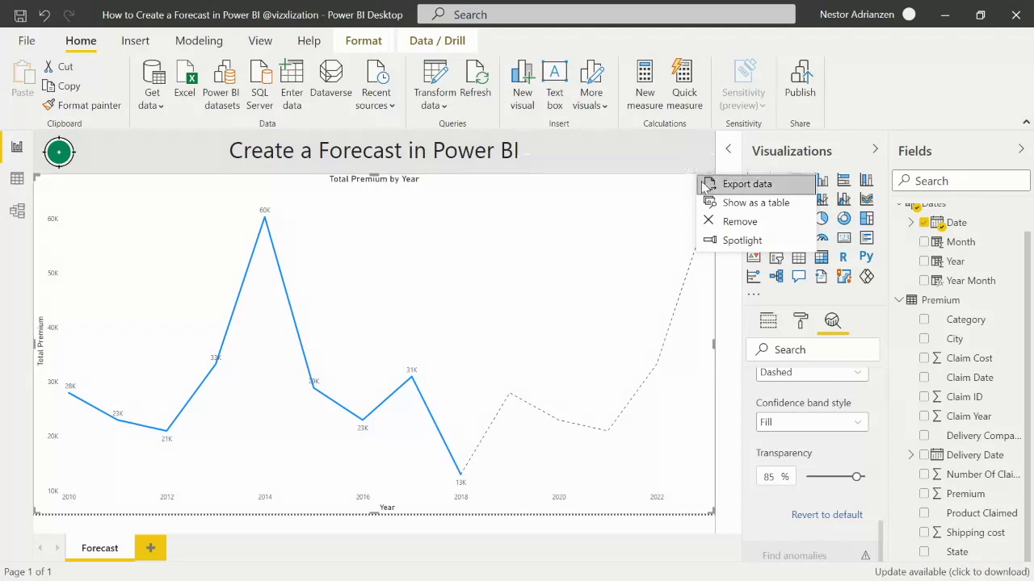
{"action": "left_click", "coordinate": [752, 206]}
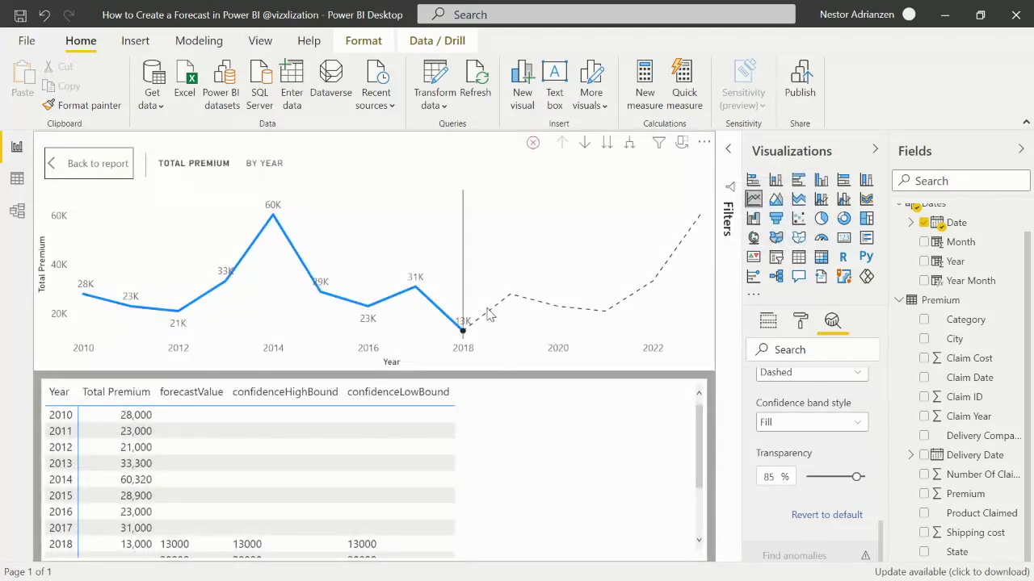
{"action": "scroll", "coordinate": [527, 479], "scroll_direction": "down", "scroll_amount": 3}
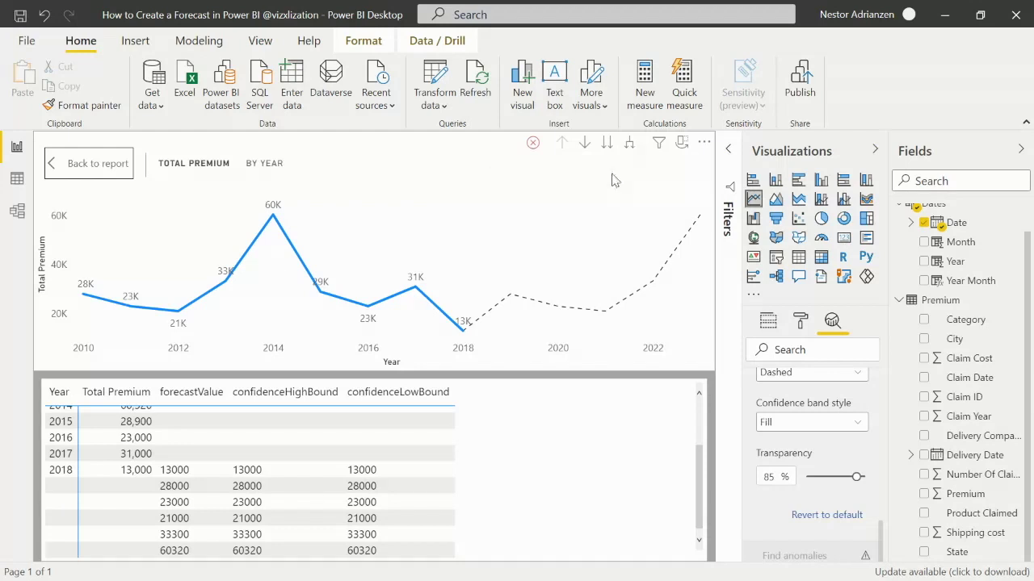
Step: Expand the chart from Year to Quarter and then Month, and return to the report view
{"action": "left_click", "coordinate": [629, 146]}
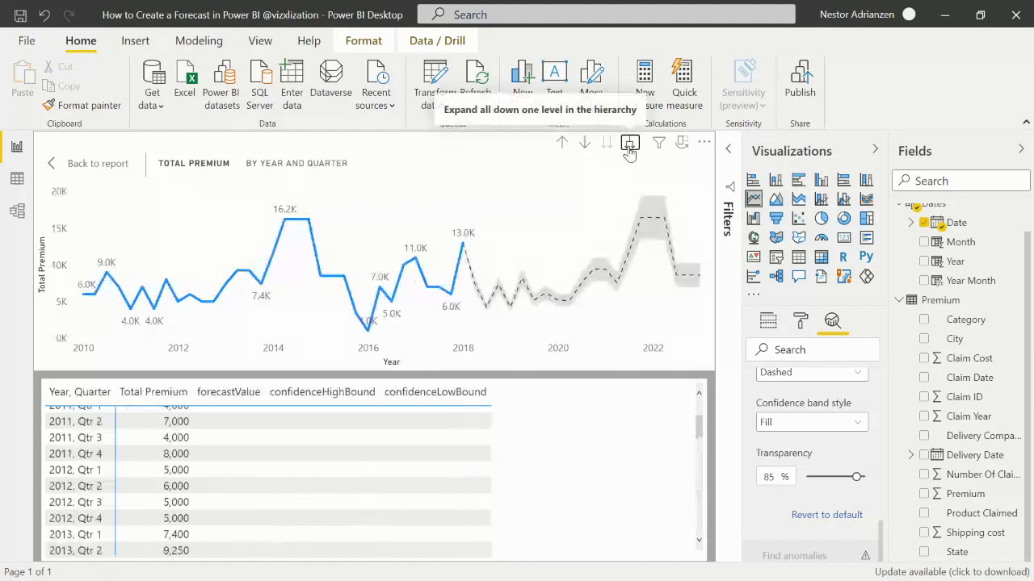
{"action": "scroll", "coordinate": [153, 519], "scroll_direction": "down", "scroll_amount": 3}
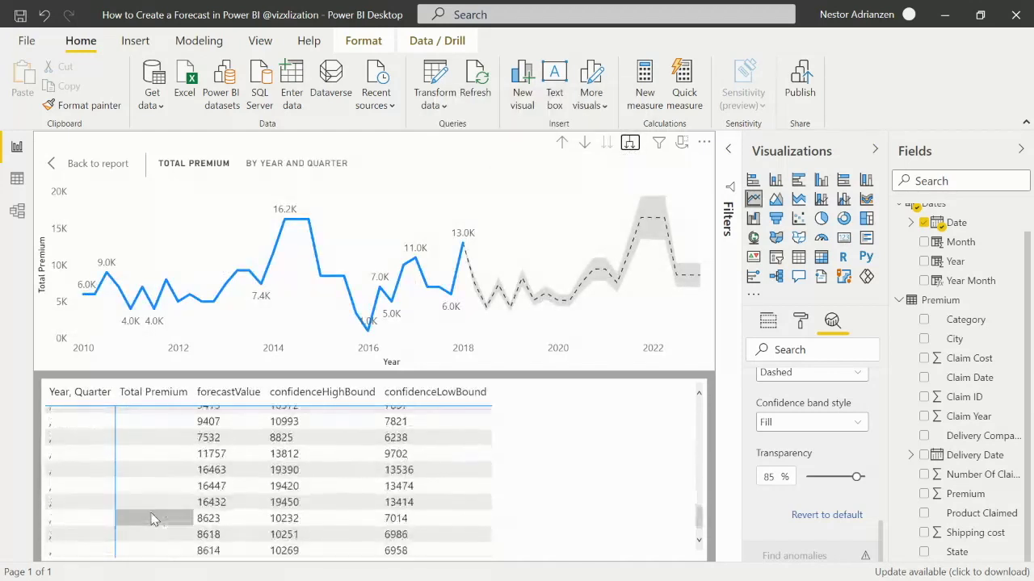
{"action": "scroll", "coordinate": [208, 461], "scroll_direction": "up", "scroll_amount": 5}
{"action": "scroll", "coordinate": [227, 472], "scroll_direction": "up", "scroll_amount": 5}
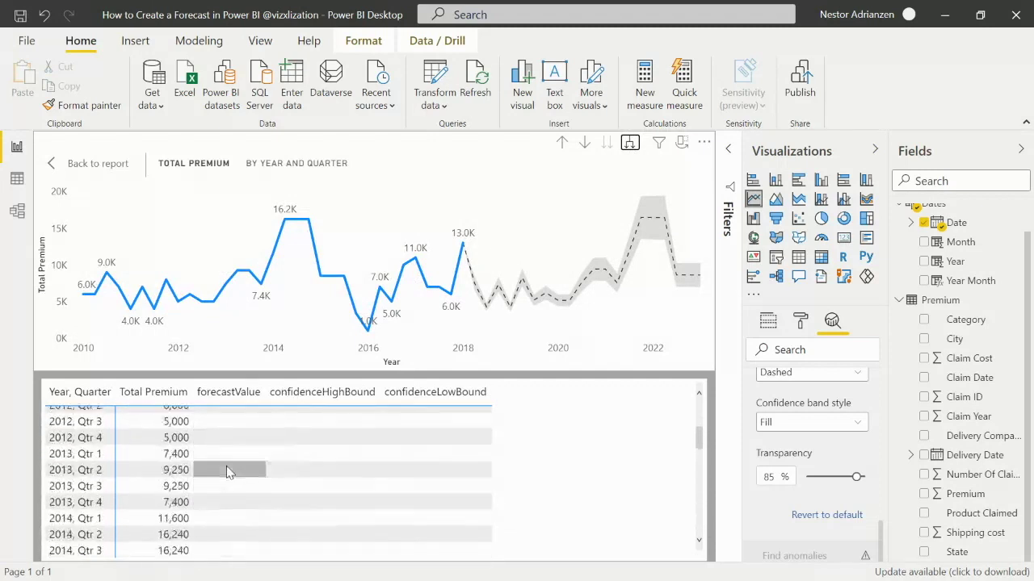
{"action": "left_click", "coordinate": [629, 145]}
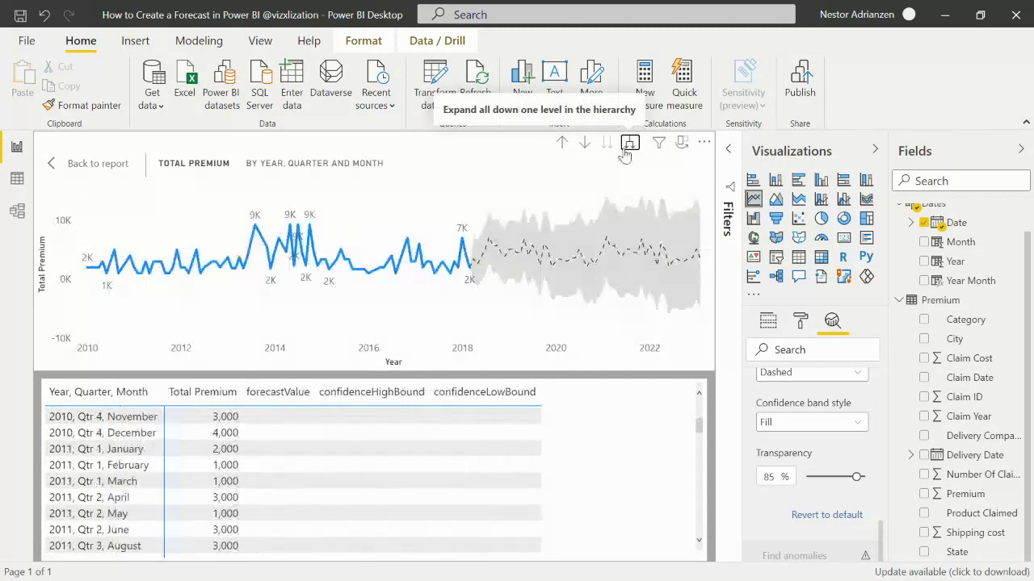
{"action": "scroll", "coordinate": [505, 494], "scroll_direction": "down", "scroll_amount": 1}
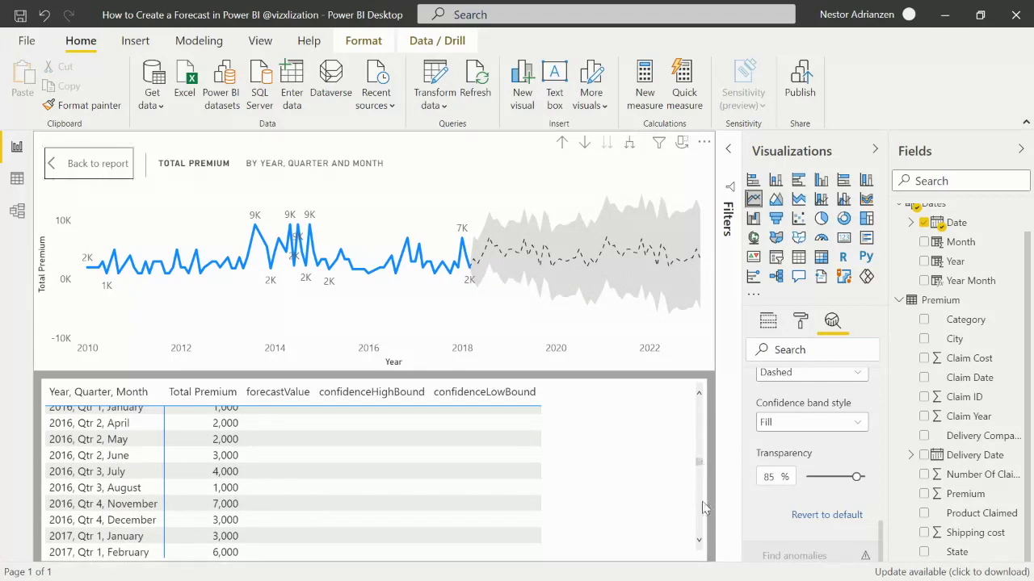
{"action": "left_click_drag", "start_coordinate": [702, 467], "coordinate": [706, 394]}
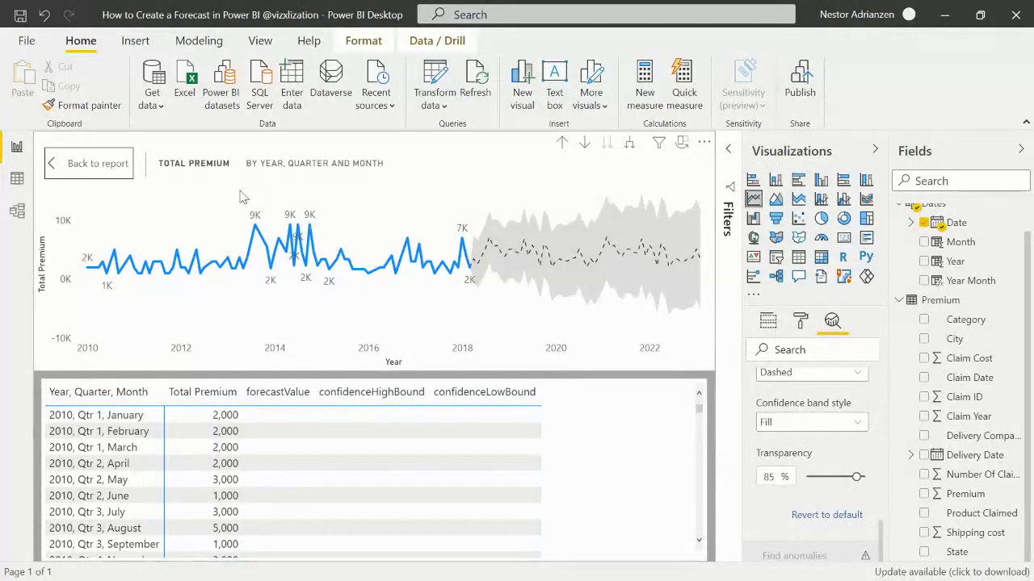
{"action": "left_click", "coordinate": [105, 165]}
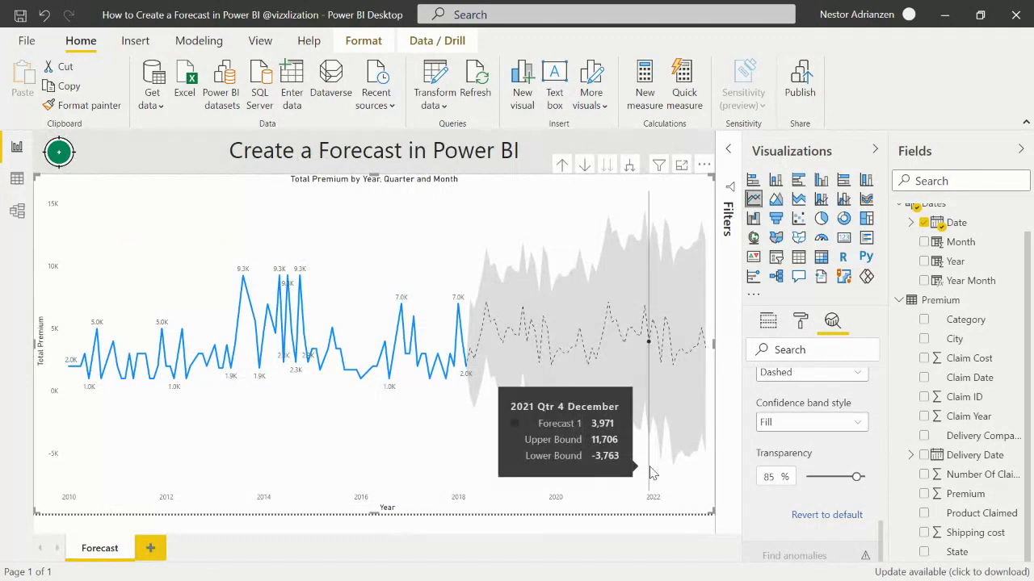